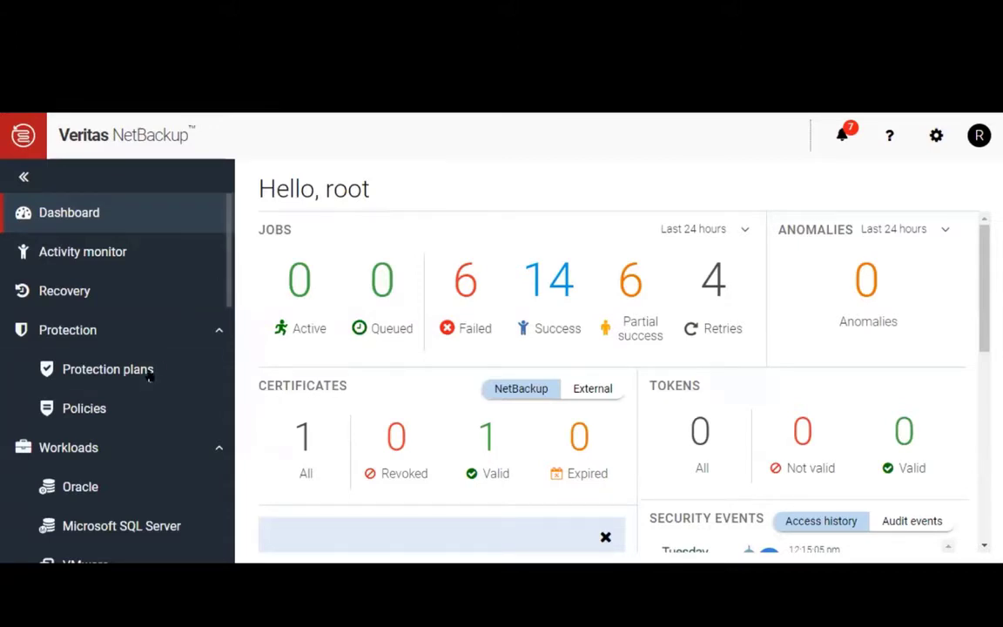
# Open the Kubernetes workload, check the cluster's discovery status, and return to the list of namespaces.
pyautogui.scroll(-3, 149, 375)
pyautogui.scroll(-2, 149, 375)
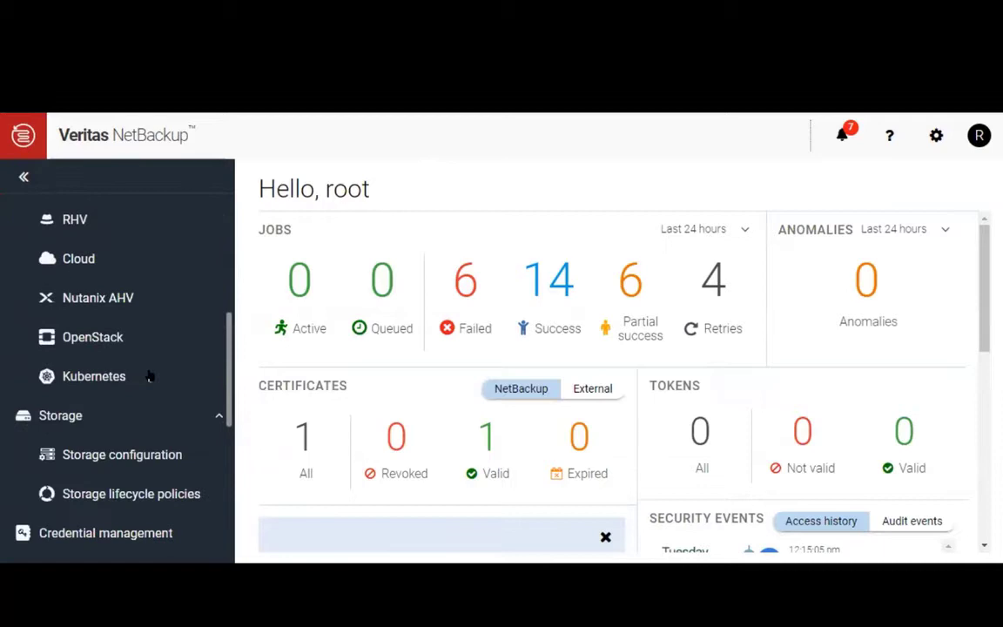
pyautogui.click(103, 377)
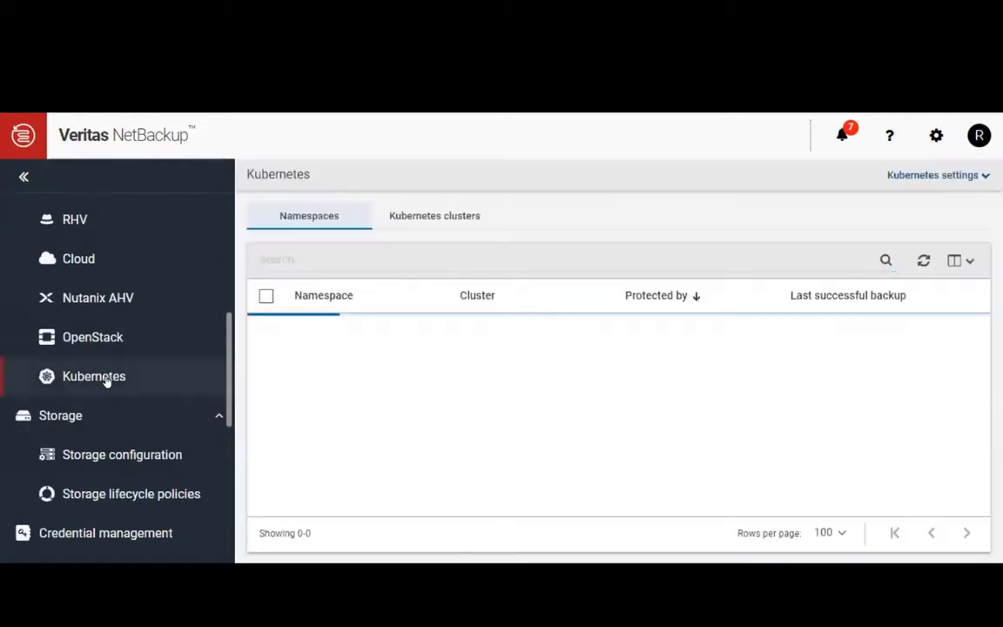
pyautogui.click(432, 216)
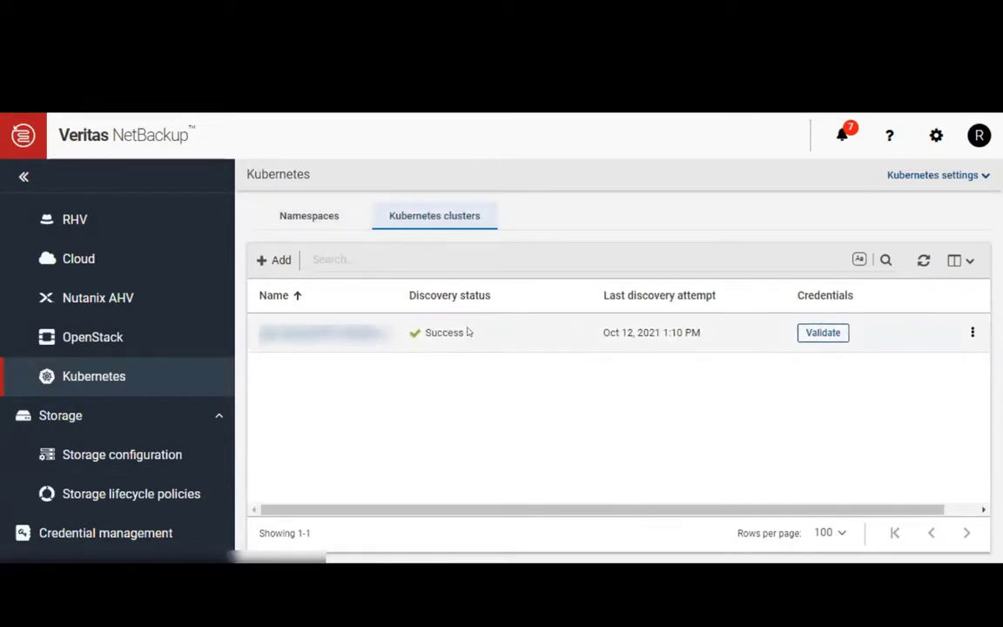
pyautogui.moveTo(468, 332); pyautogui.dragTo(418, 332)
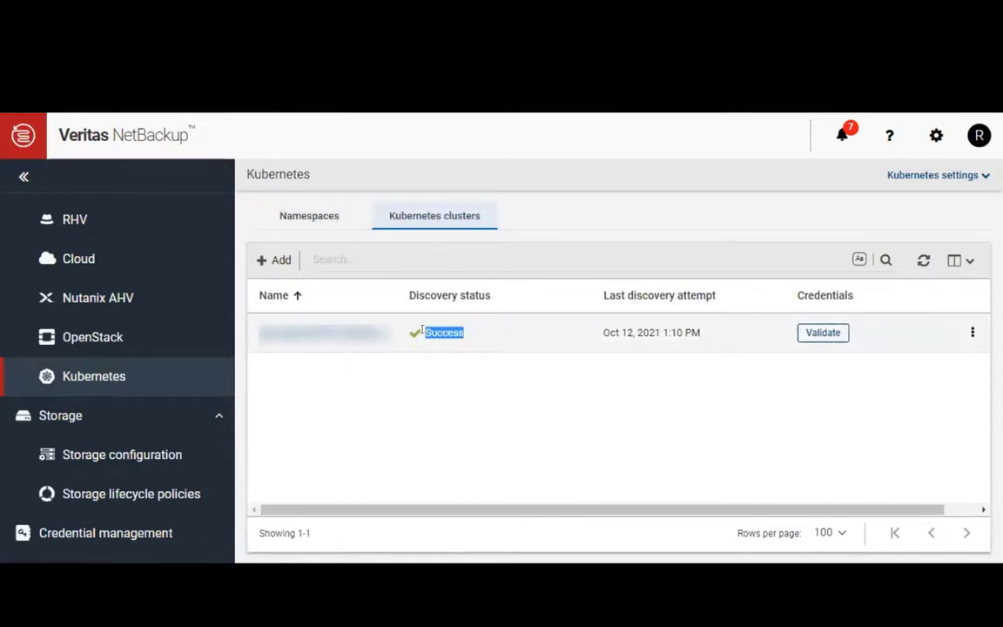
pyautogui.click(418, 342)
pyautogui.click(310, 217)
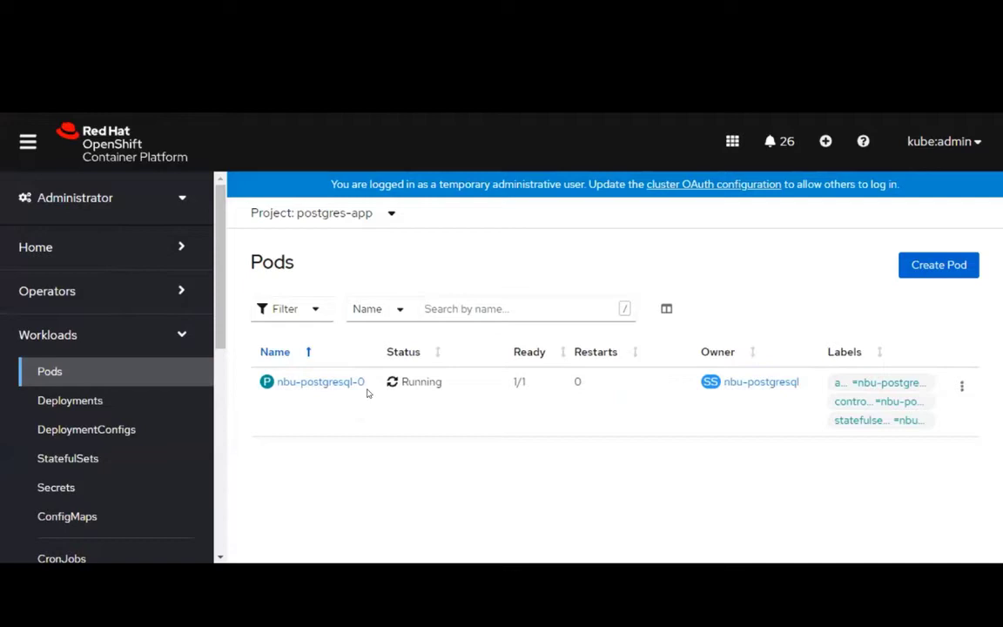
# Switch to the OpenShift console and open the annotations of the nbu-postgresql-0 pod in the postgres-app project.
pyautogui.moveTo(367, 393); pyautogui.dragTo(269, 399)
pyautogui.click(269, 399)
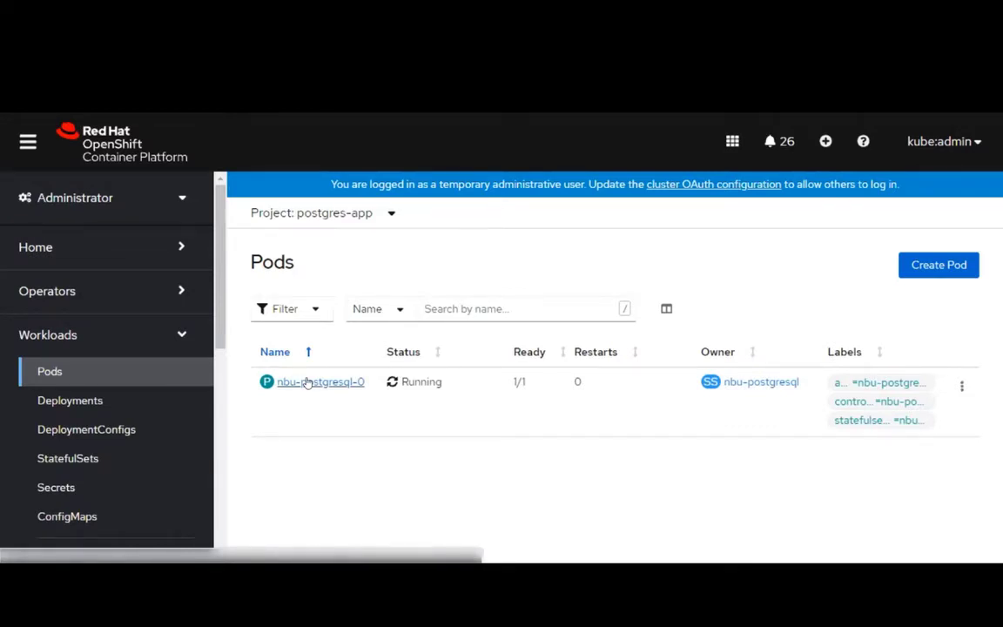
pyautogui.click(306, 383)
pyautogui.scroll(-7, 307, 382)
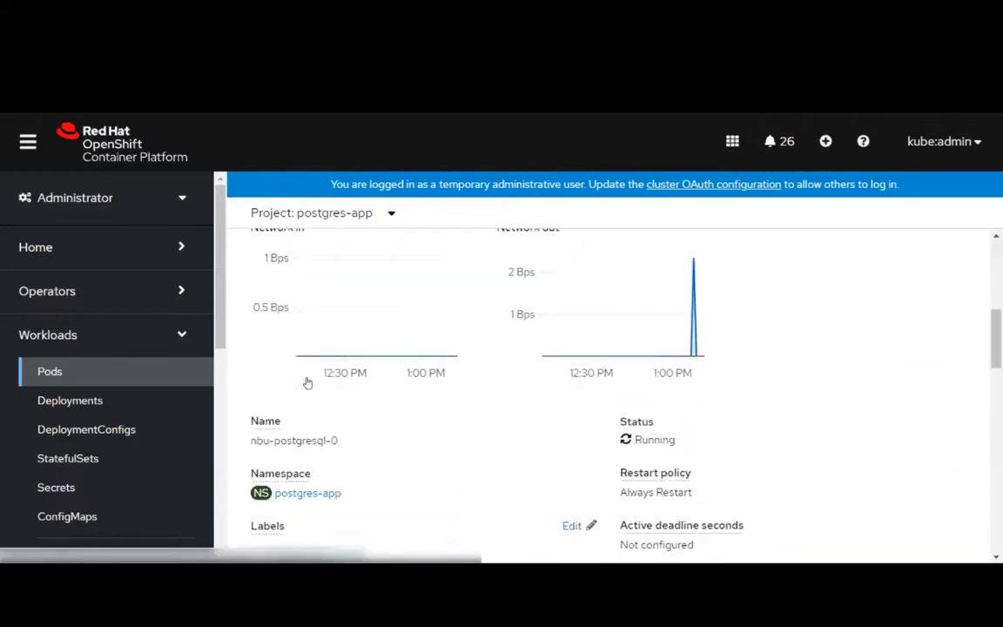
pyautogui.scroll(-3, 307, 381)
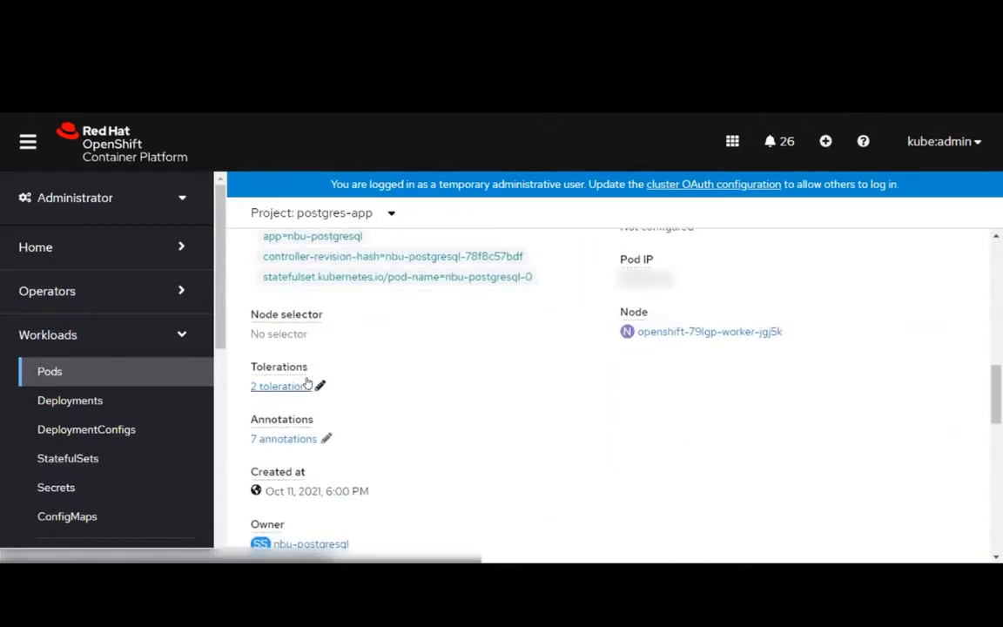
pyautogui.click(297, 441)
# Examine the pre-backup hook's pg_dump command and the post-restore hook's pg_restore command in the pod annotations.
pyautogui.moveTo(298, 362); pyautogui.dragTo(403, 362)
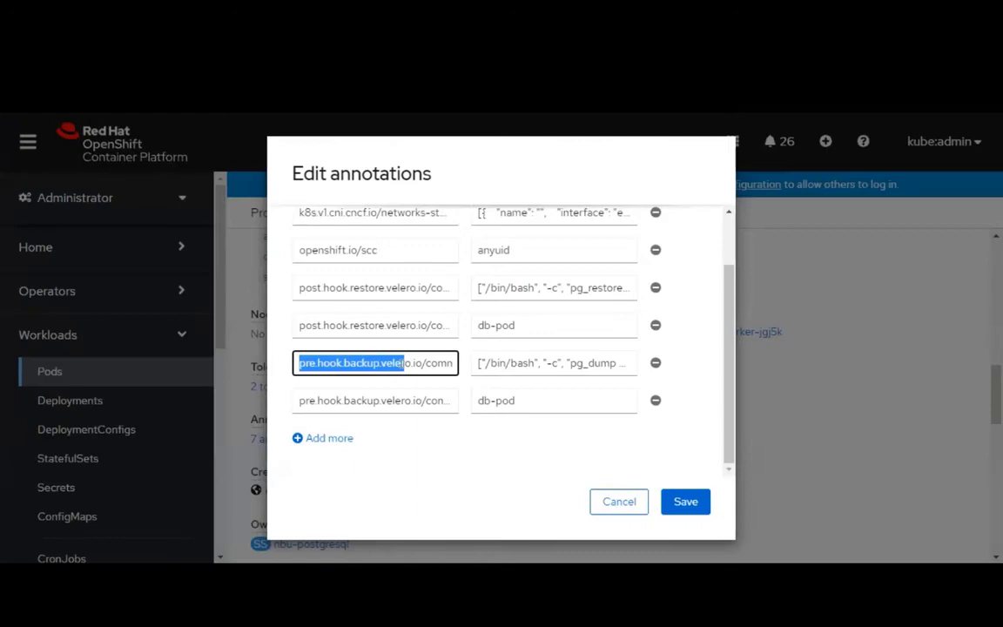
pyautogui.click(493, 361)
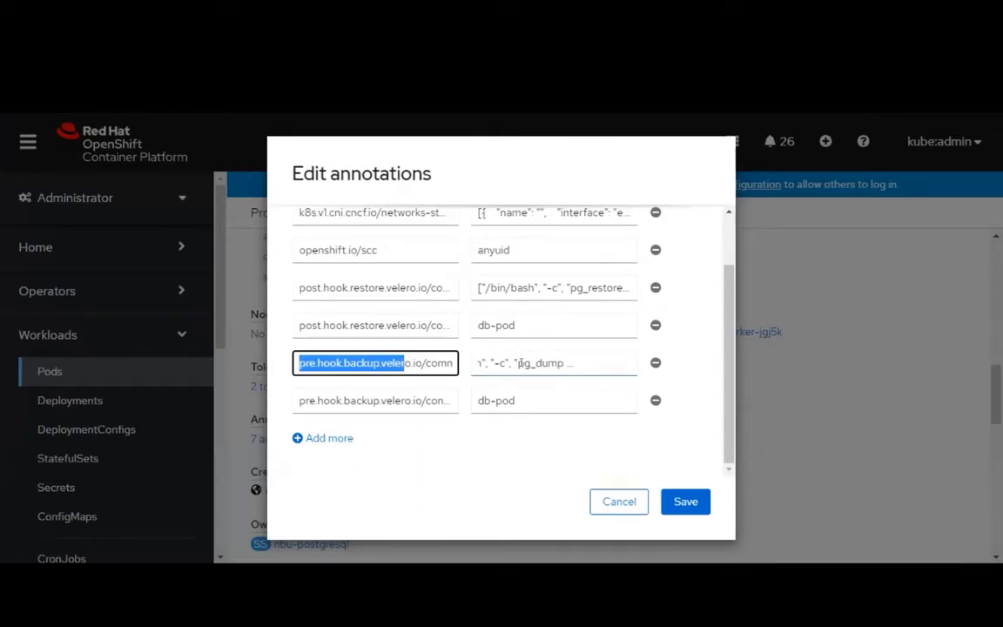
pyautogui.doubleClick(522, 362)
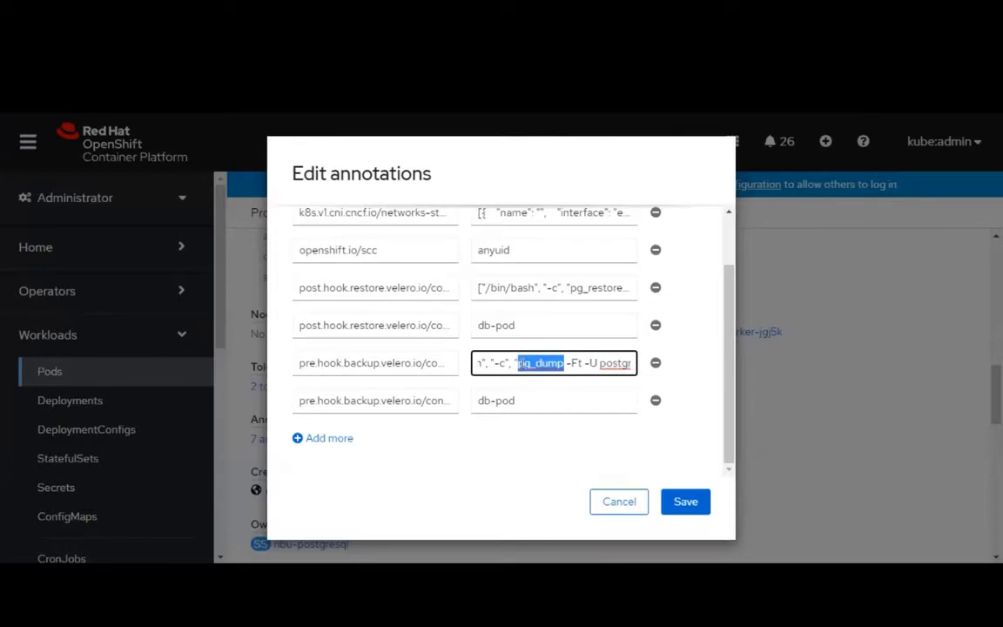
pyautogui.doubleClick(583, 286)
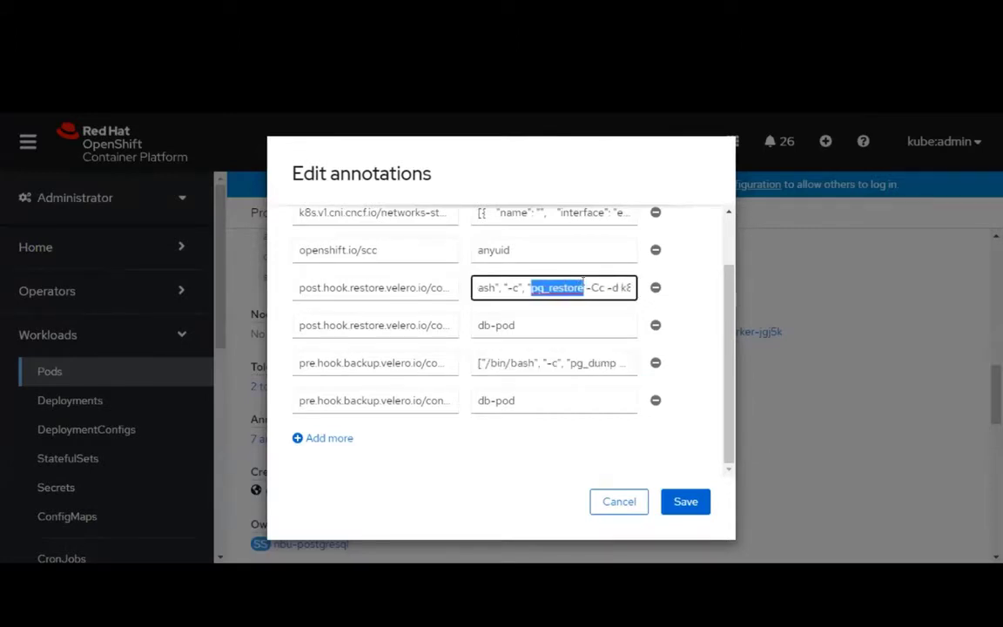
pyautogui.click(482, 478)
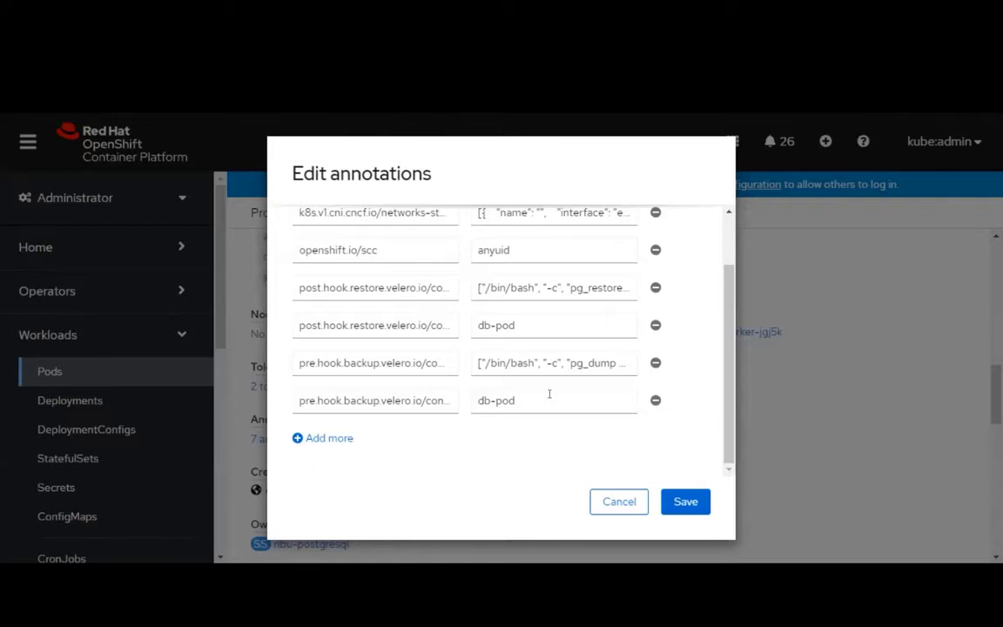
pyautogui.moveTo(569, 361); pyautogui.dragTo(615, 359)
pyautogui.click(615, 359)
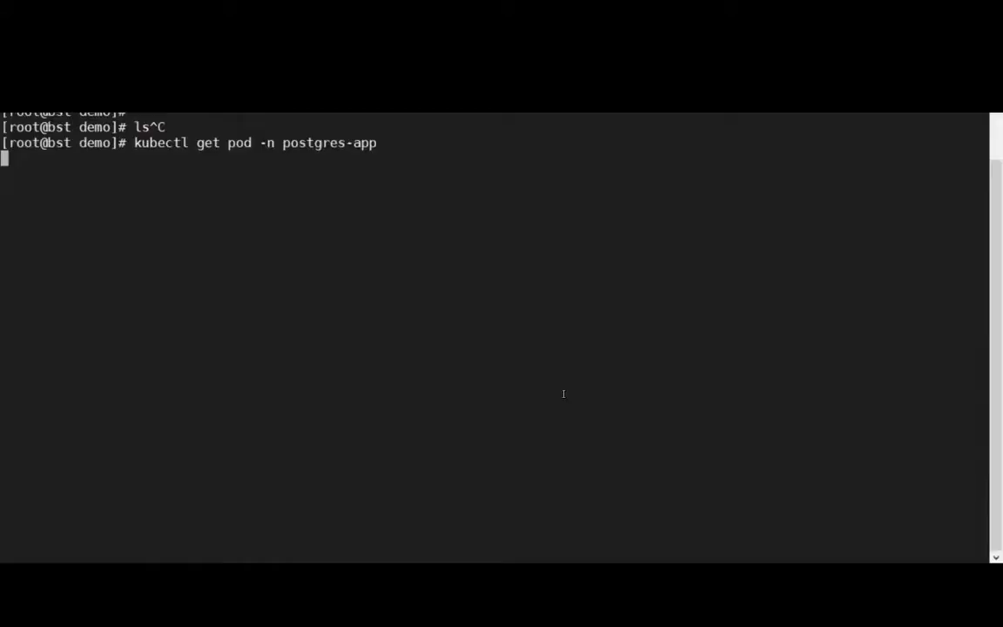
# Switch to the terminal, list the pods in the postgres-app namespace with kubectl, and highlight the PostgreSQL pod's name.
pyautogui.press('Return')
pyautogui.press('Return')
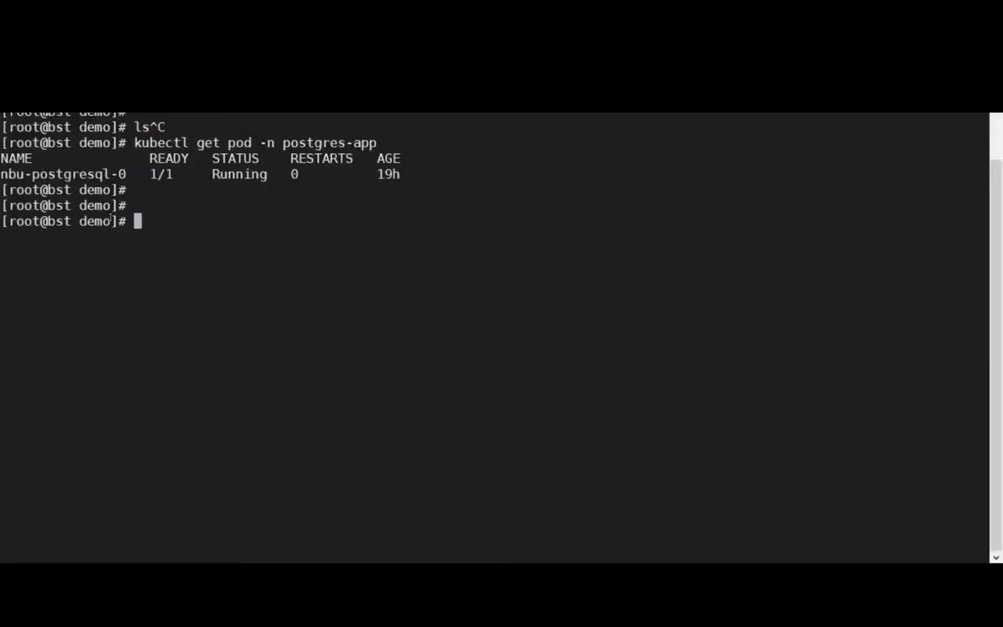
pyautogui.doubleClick(88, 173)
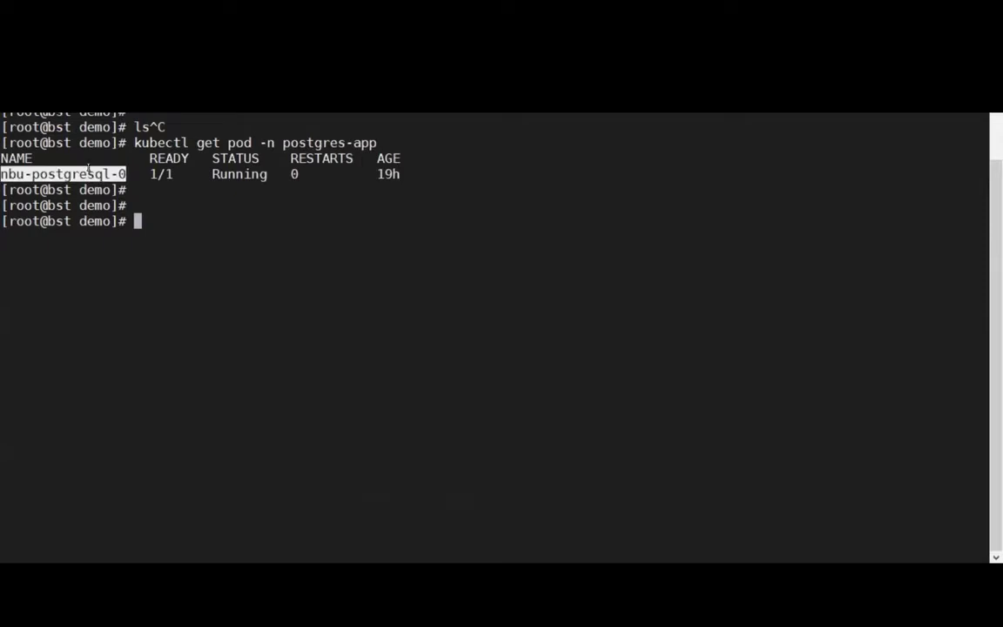
# Open a bash shell in the pod with kubectl exec -it pod/nbu-postgresql-0 -n postgres-app bash.
pyautogui.hotkey('ctrl', 'r')
pyautogui.write('ex')
pyautogui.press('Escape')
pyautogui.press('Home')
pyautogui.press('Delete')
pyautogui.press('Return')
pyautogui.press('Return')
pyautogui.press('Return')
pyautogui.press('Return')
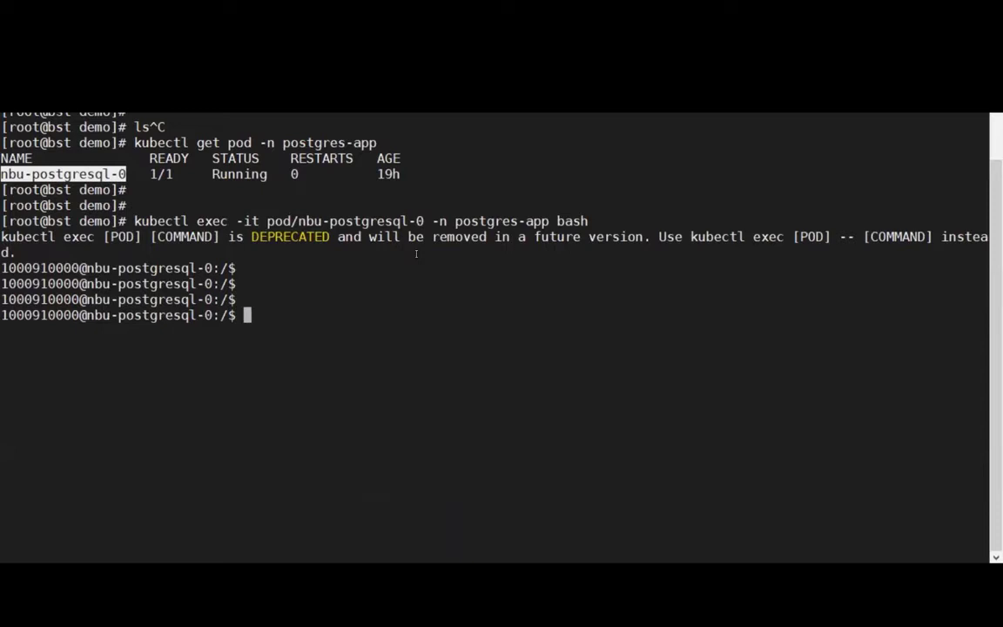
# Connect with psql -U postgres, list the databases with \l, and highlight the postgres database.
pyautogui.write('psql -U')
pyautogui.write(' postgres')
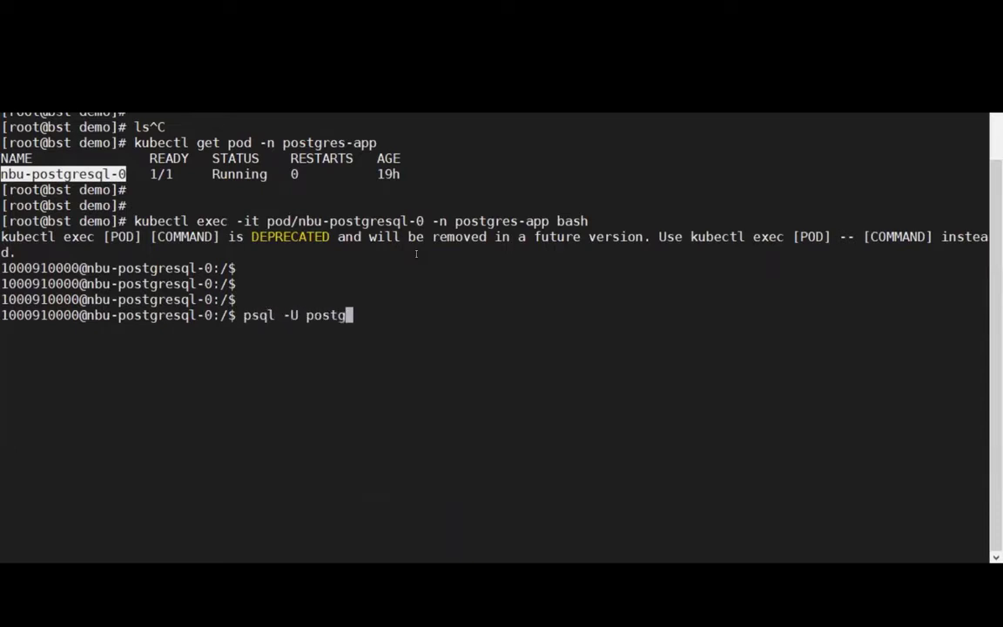
pyautogui.press('Return')
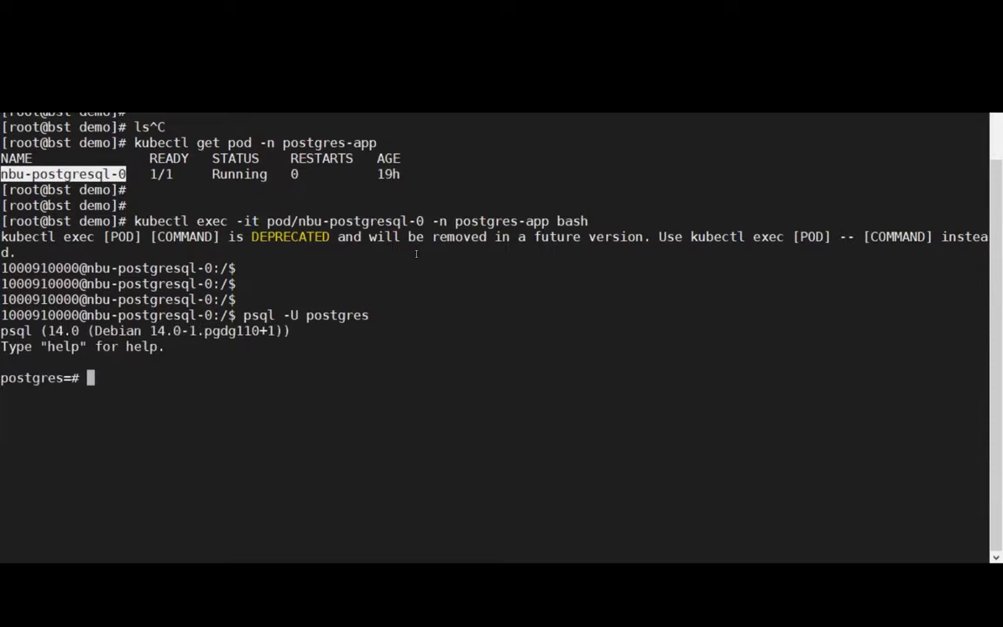
pyautogui.write('\\l')
pyautogui.press('Return')
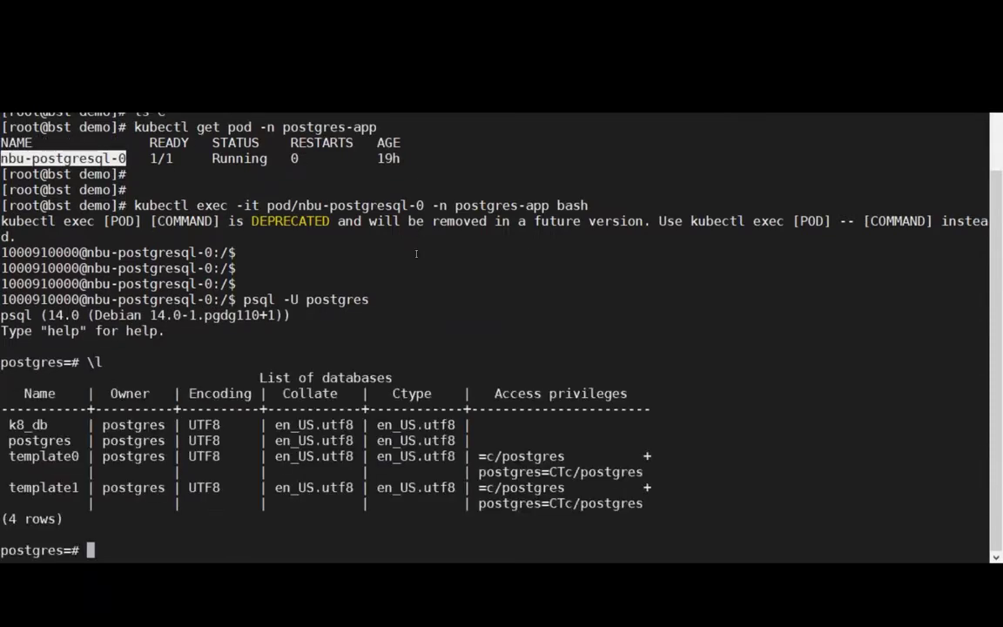
pyautogui.moveTo(2, 441); pyautogui.dragTo(185, 440)
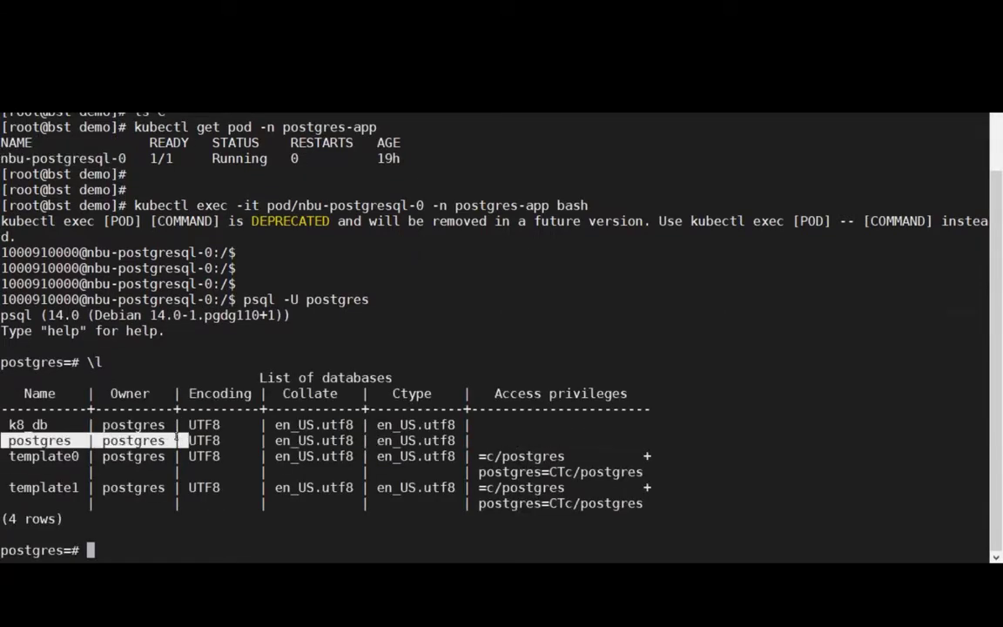
# List the tables of the postgres database with \dt and highlight the testdb table name.
pyautogui.write('\\dt')
pyautogui.press('Return')
pyautogui.doubleClick(103, 502)
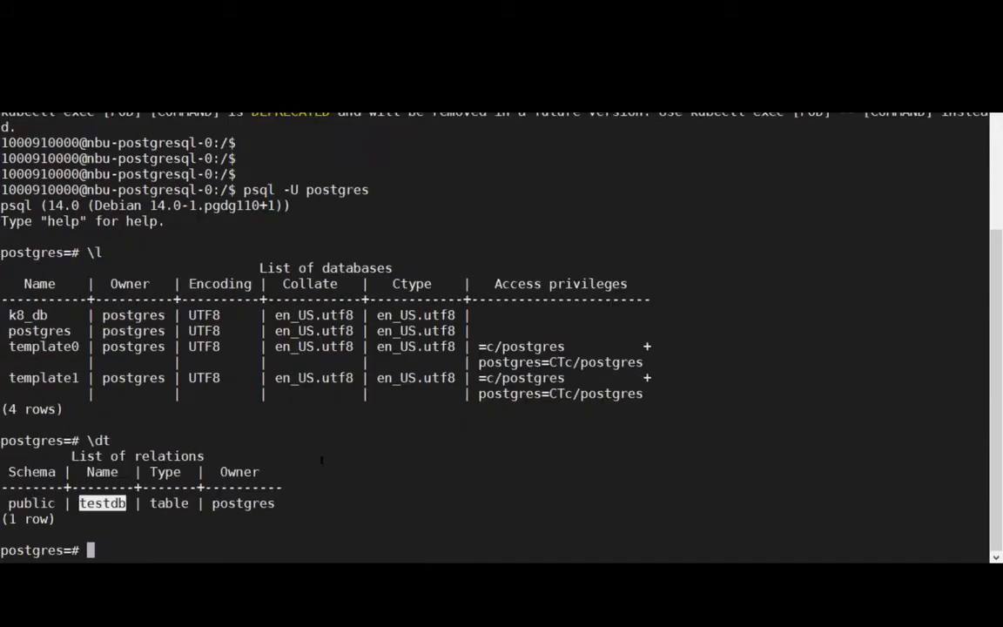
# Try to count the table's rows with the query select count(*) testdb;.
pyautogui.write('select count(')
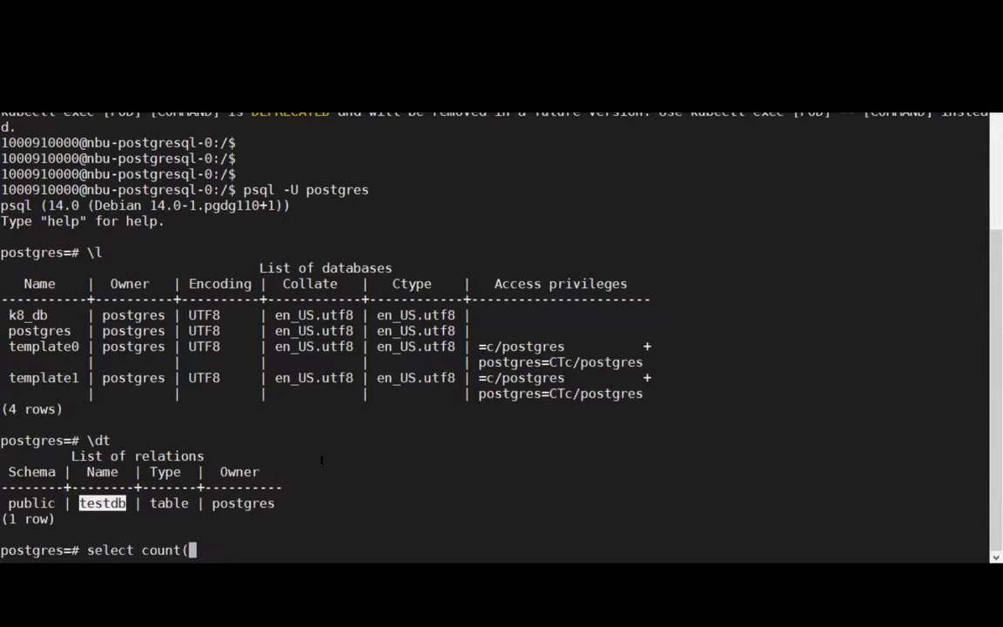
pyautogui.write('*) testdb;')
pyautogui.press('Return')
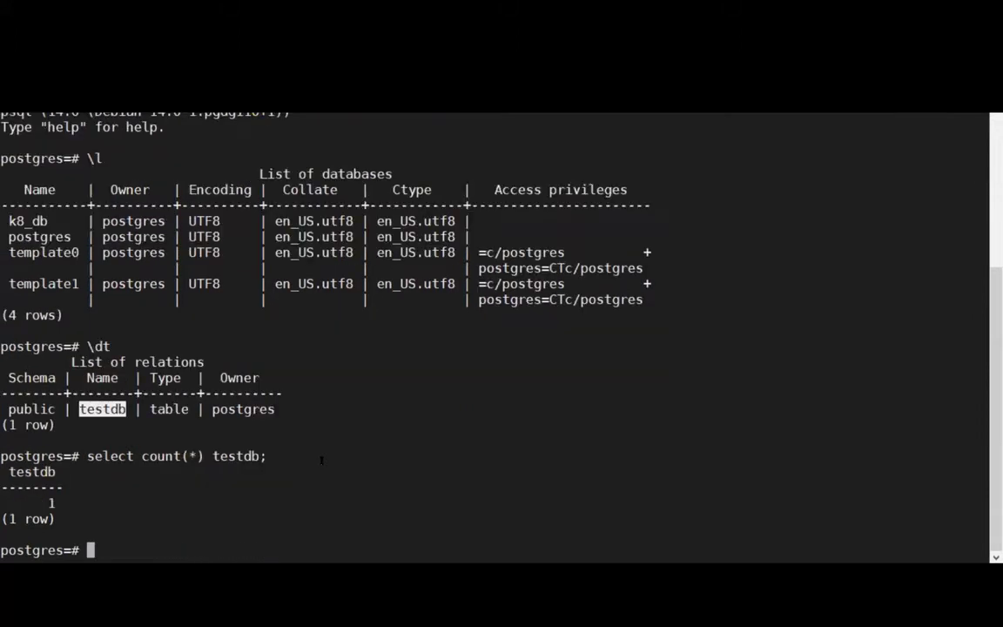
# Add the missing FROM keyword and run select count(*) from testdb; to count the table's rows.
pyautogui.press('Up')
pyautogui.press('Left')
pyautogui.press('Left')
pyautogui.press('Left')
pyautogui.press('Left')
pyautogui.press('Left')
pyautogui.press('Left')
pyautogui.press('Left')
pyautogui.write('from')
pyautogui.press('Return')
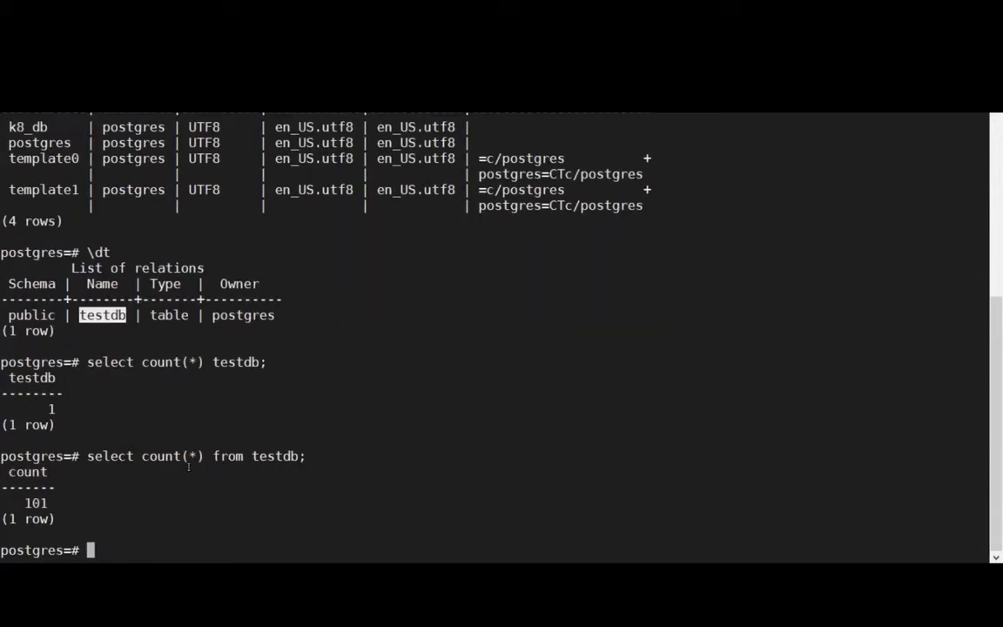
pyautogui.tripleClick(14, 496)
# Change the previous query to select * from testdb; and run it to display the table's rows.
pyautogui.press('Up')
pyautogui.press('Left')
pyautogui.press('Left')
pyautogui.press('Left')
pyautogui.press('Left')
pyautogui.press('Left')
pyautogui.press('Left')
pyautogui.press('Left')
pyautogui.press('Left')
pyautogui.press('Left')
pyautogui.press('Left')
pyautogui.press('Left')
pyautogui.press('Left')
pyautogui.press('Left')
pyautogui.press('Left')
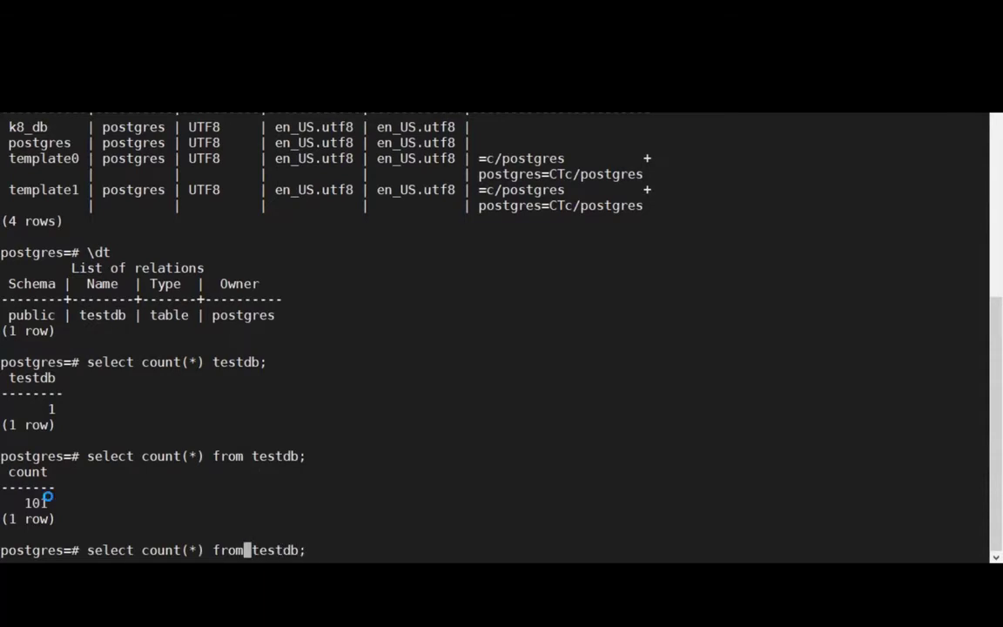
pyautogui.press('BackSpace')
pyautogui.press('BackSpace')
pyautogui.press('BackSpace')
pyautogui.press('BackSpace')
pyautogui.press('BackSpace')
pyautogui.press('BackSpace')
pyautogui.press('BackSpace')
pyautogui.write('*')
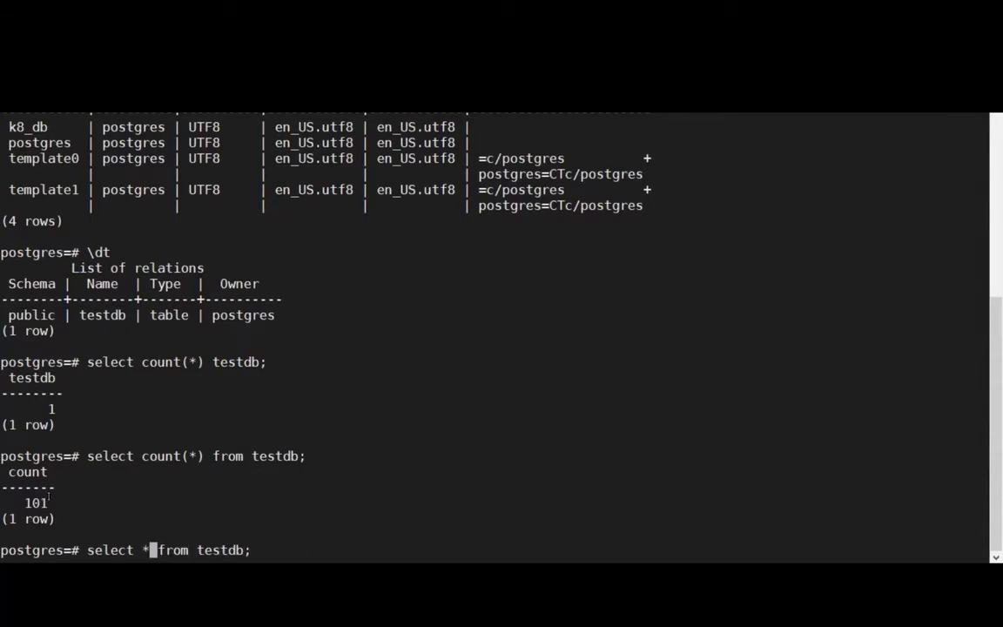
pyautogui.press('Delete')
pyautogui.press('Return')
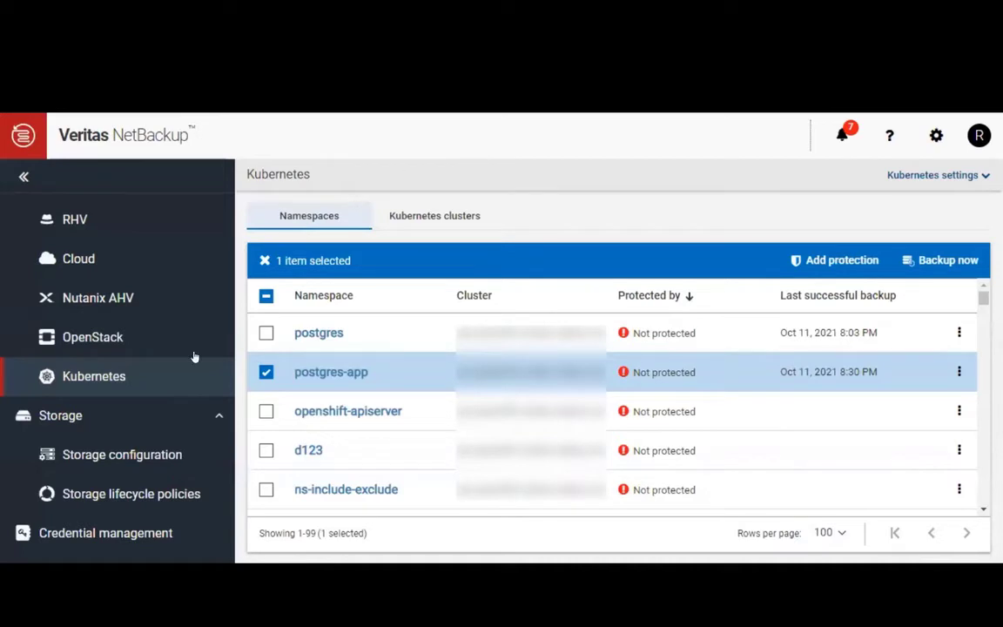
# Switch to NetBackup, open the protection plans, and check the workload type of k8s-plan.
pyautogui.scroll(4, 180, 376)
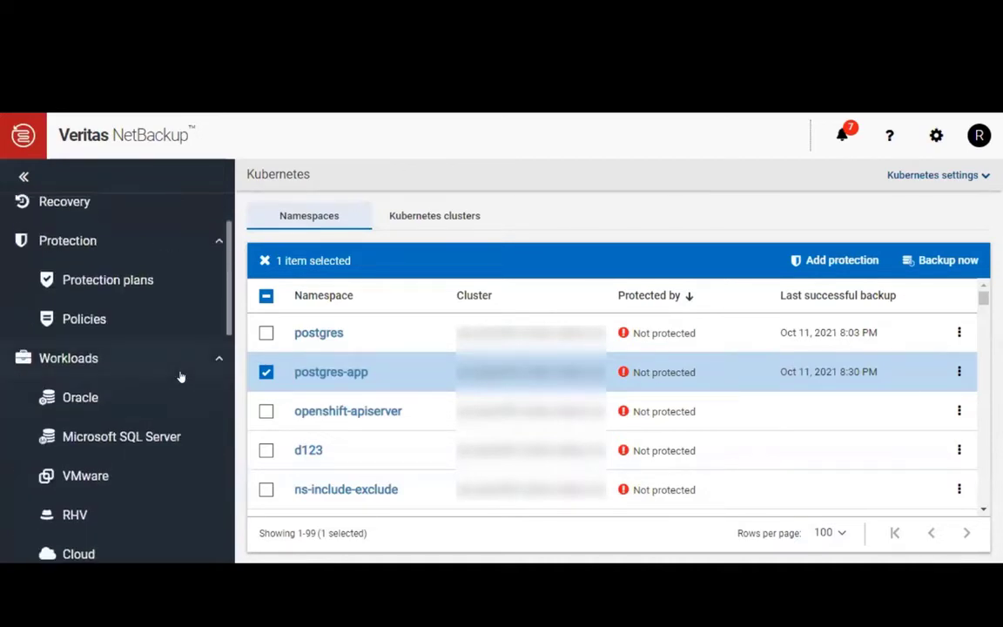
pyautogui.click(120, 281)
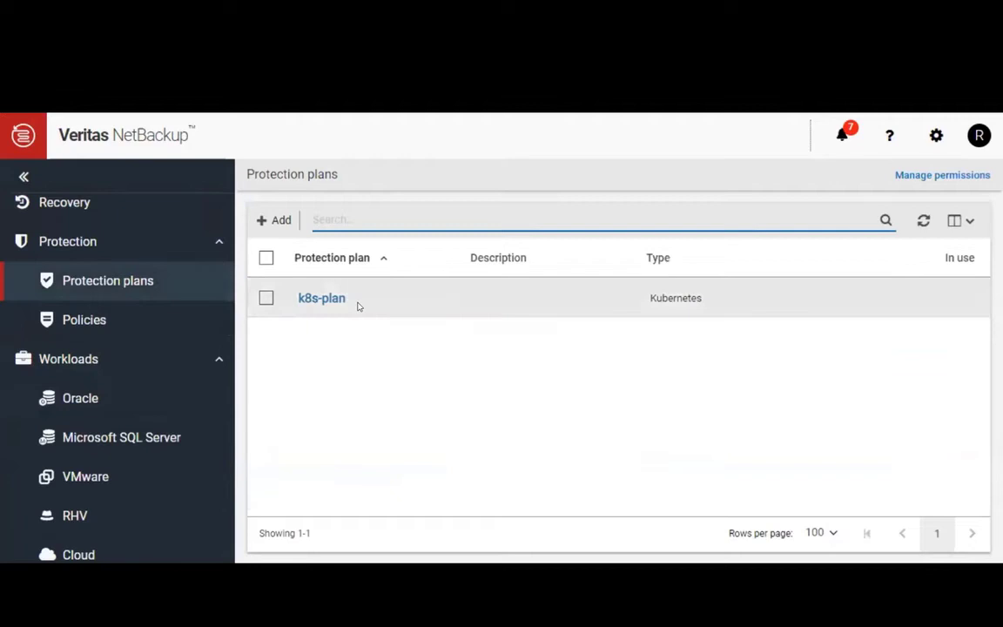
pyautogui.moveTo(740, 302); pyautogui.dragTo(643, 305)
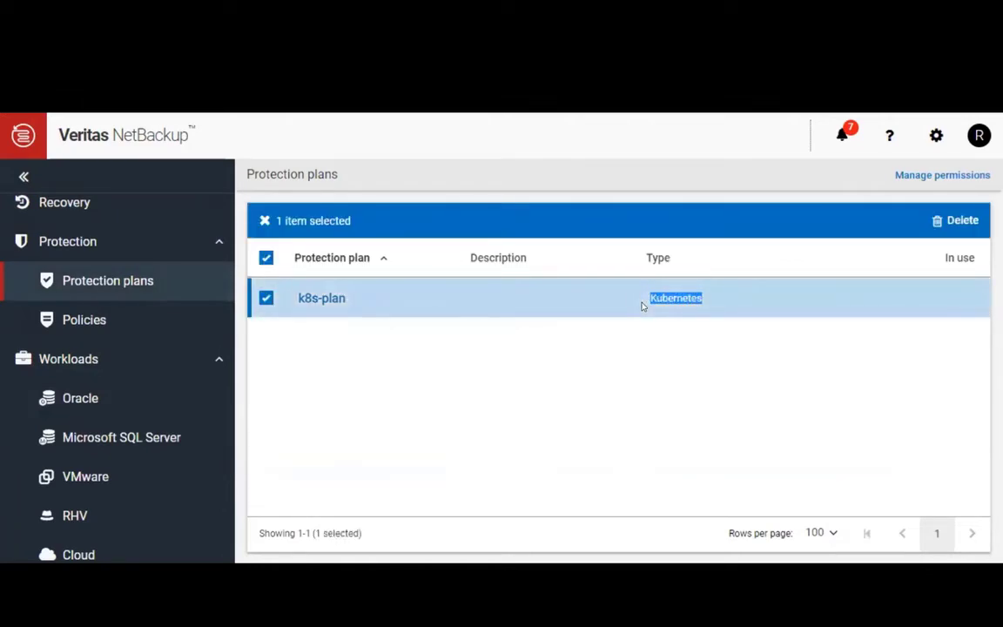
# Open the namespace list of the Kubernetes workload.
pyautogui.scroll(-3, 143, 370)
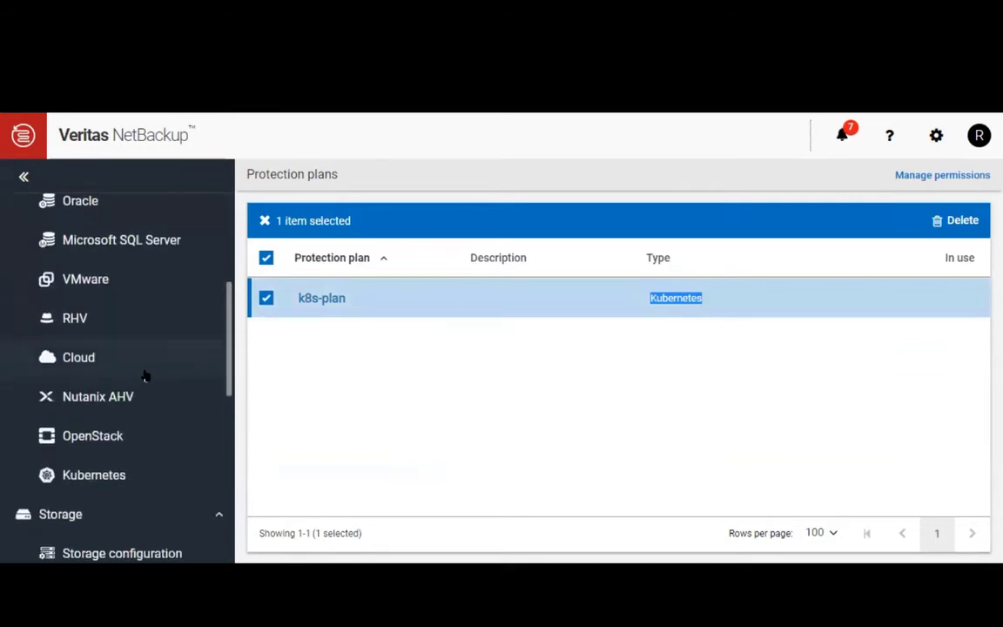
pyautogui.scroll(-2, 145, 375)
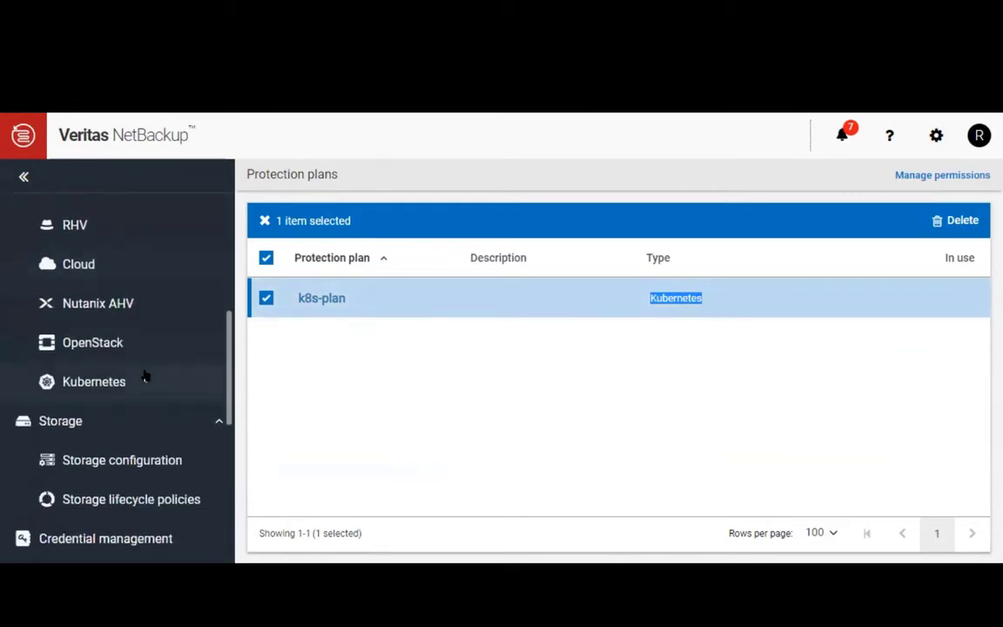
pyautogui.click(145, 378)
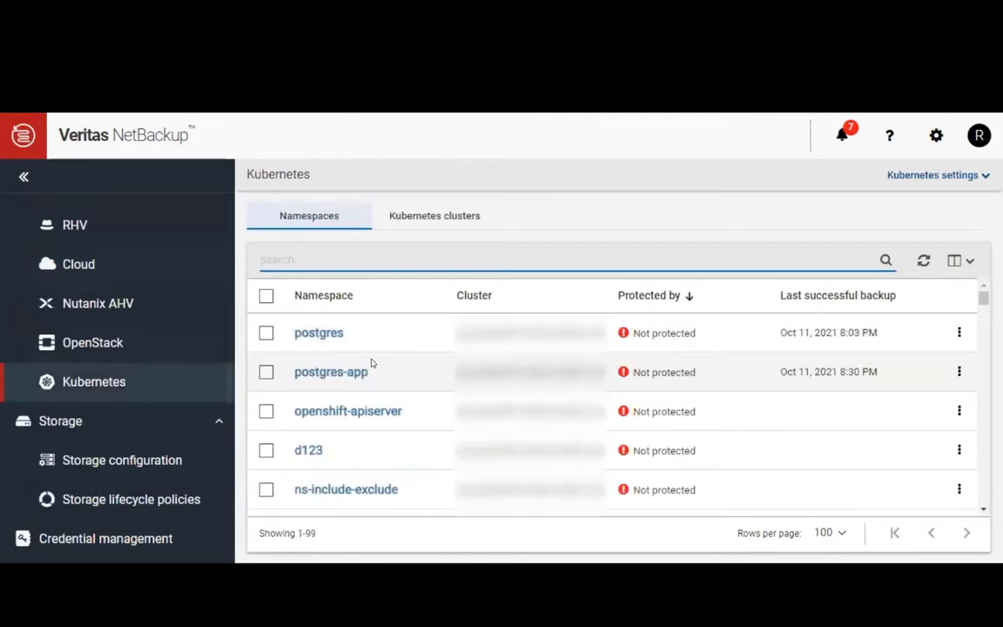
# Start a one-time backup of the postgres-app namespace using the k8s-plan protection plan.
pyautogui.scroll(-1, 371, 363)
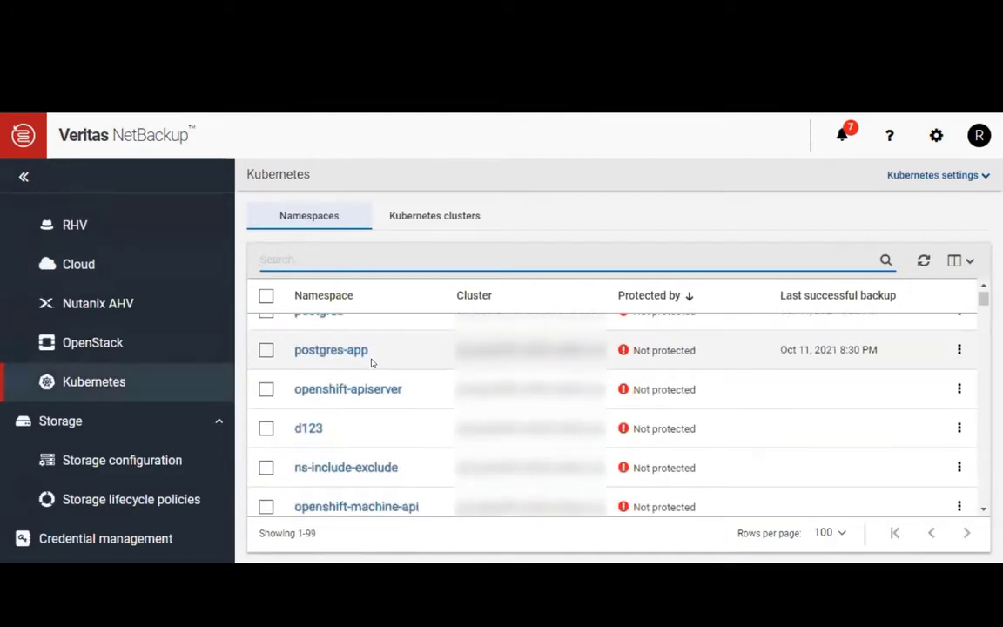
pyautogui.click(267, 350)
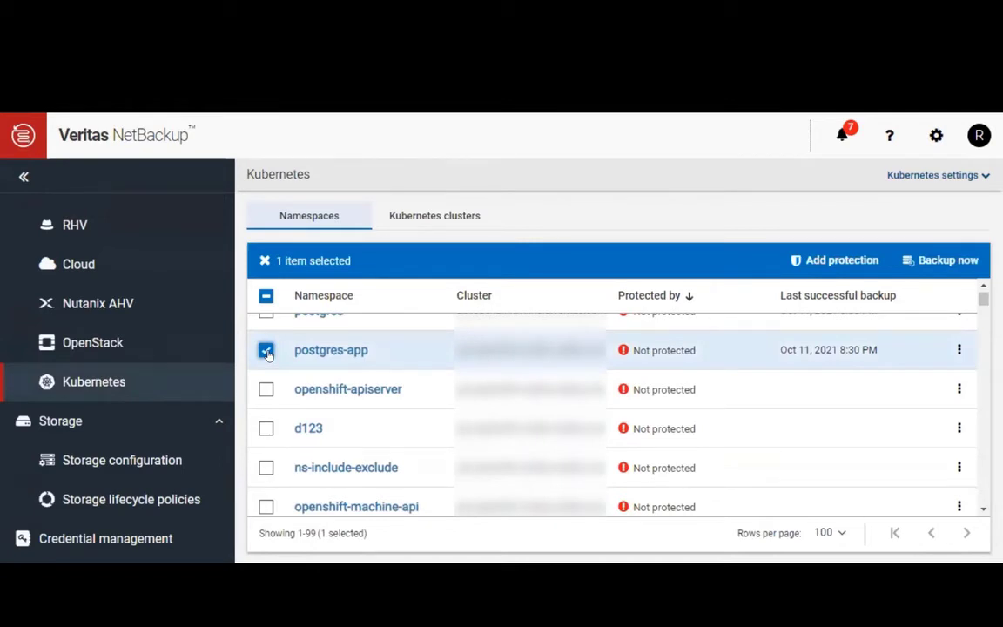
pyautogui.click(947, 259)
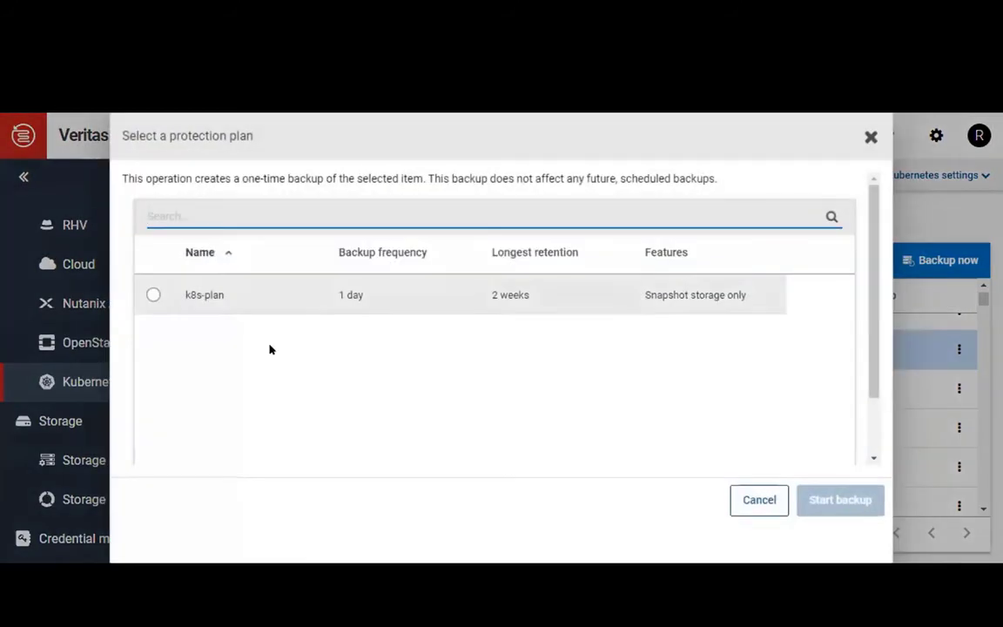
pyautogui.click(152, 296)
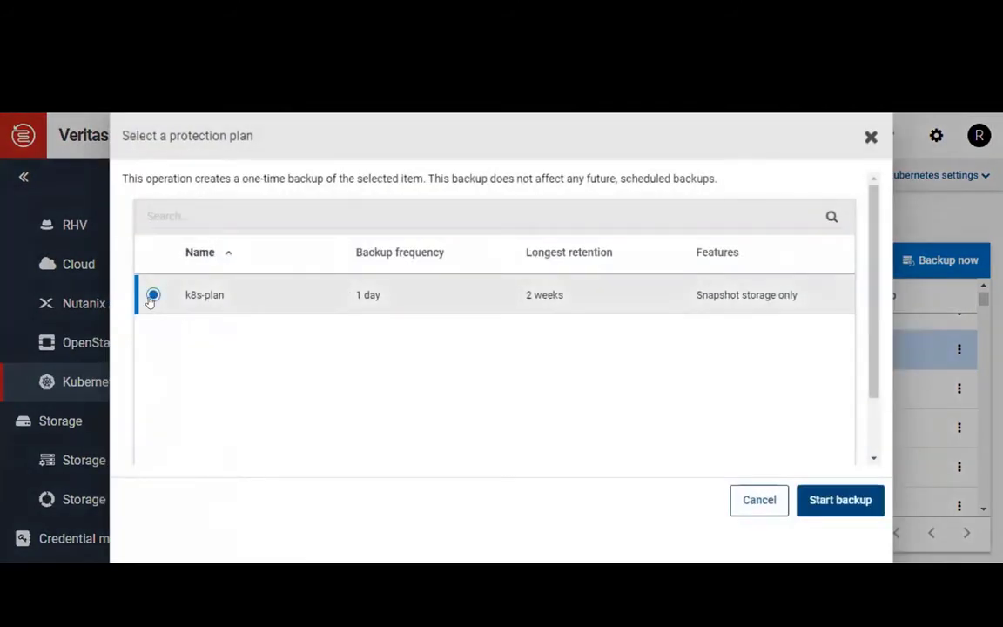
pyautogui.click(838, 504)
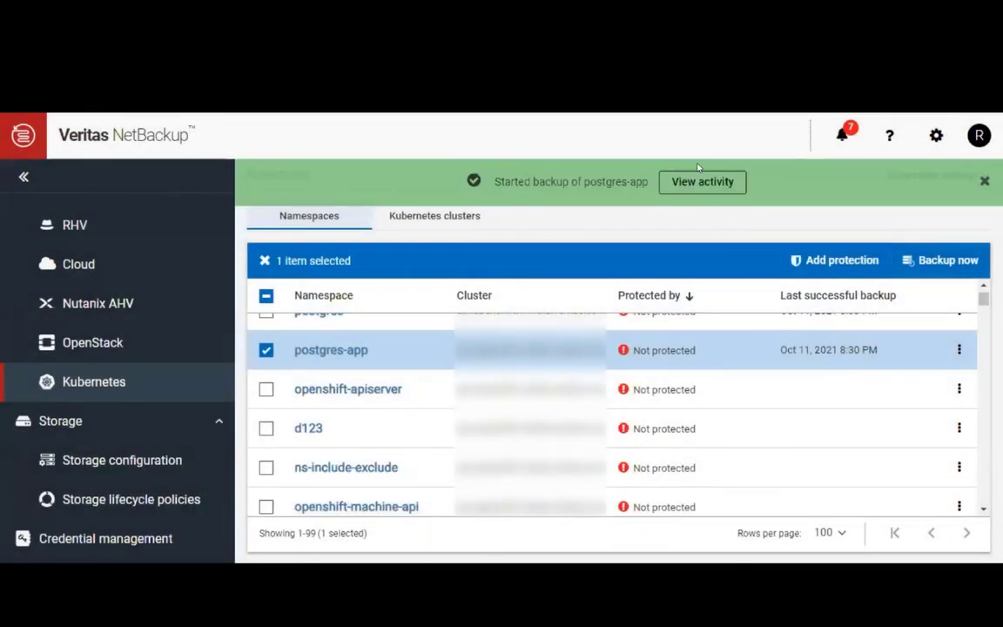
# Open the backup's activity and check the new backup job and the postgres-app snapshot job.
pyautogui.click(695, 183)
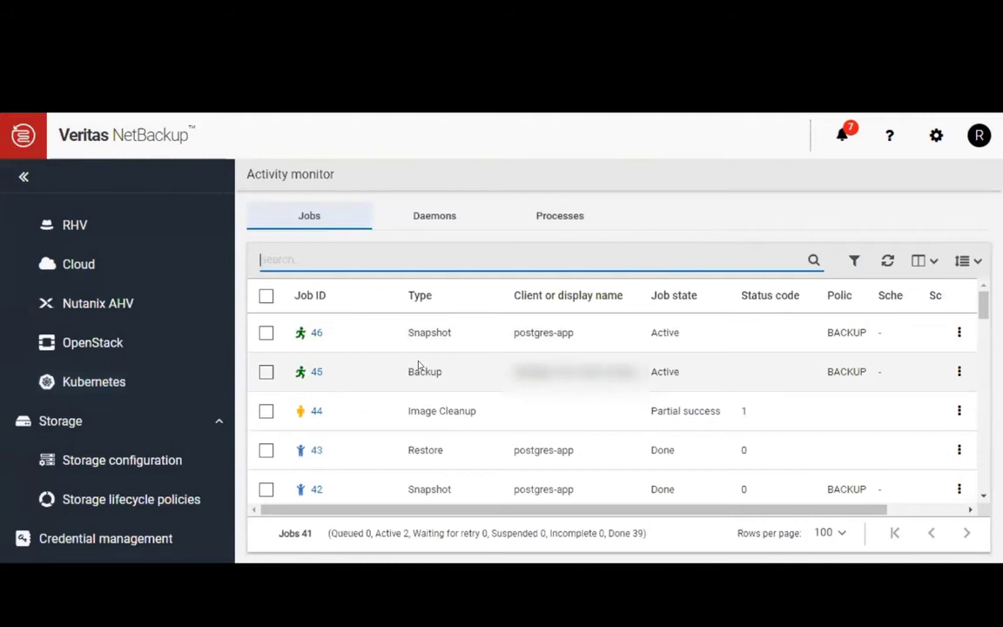
pyautogui.moveTo(405, 373); pyautogui.dragTo(574, 373)
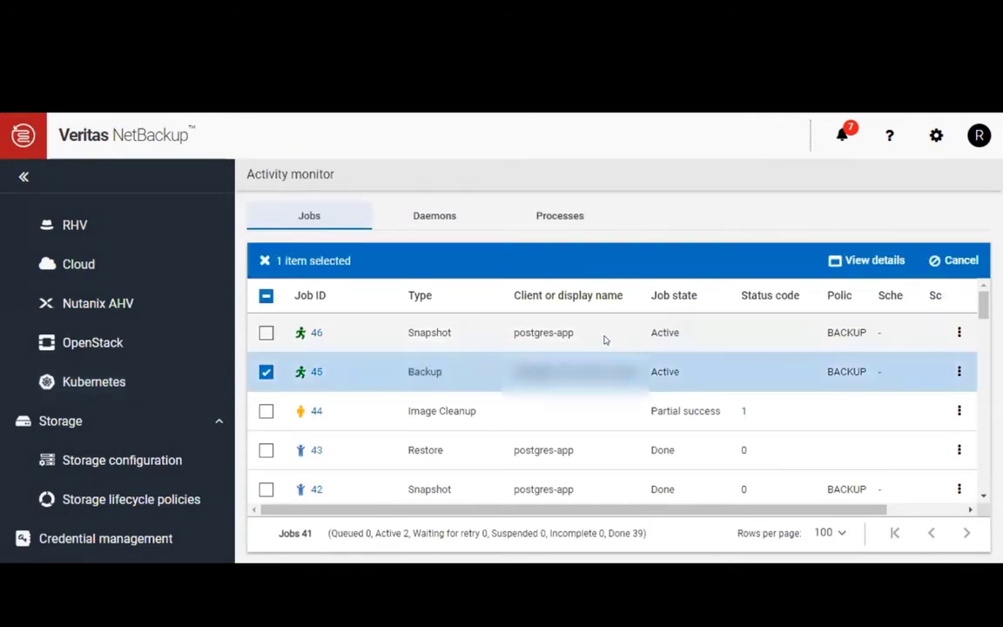
pyautogui.moveTo(602, 337); pyautogui.dragTo(509, 337)
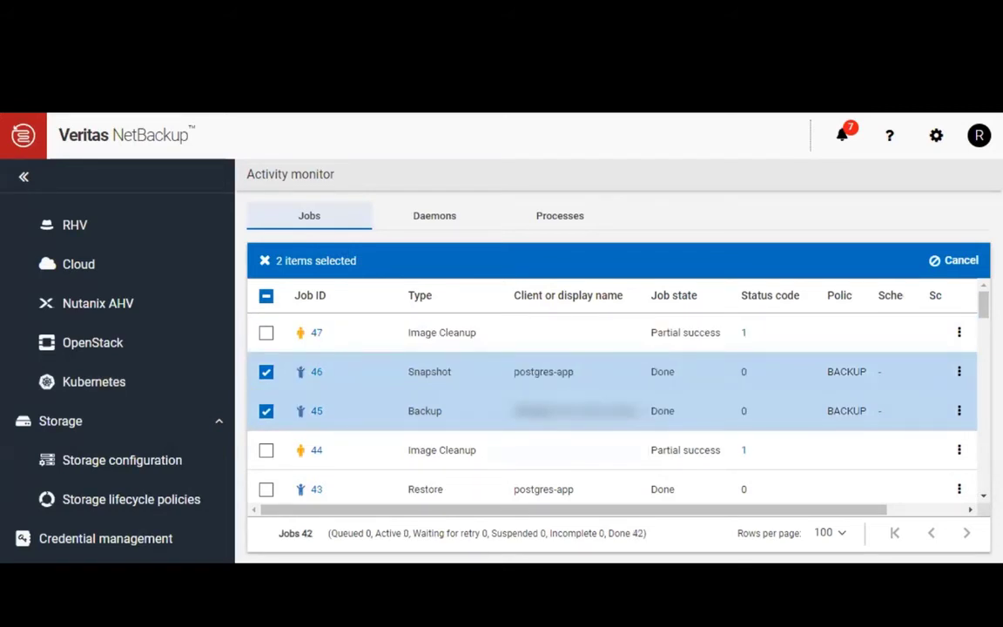
# Return to the Kubernetes namespaces and open the recovery points of postgres-app.
pyautogui.scroll(-5, 145, 403)
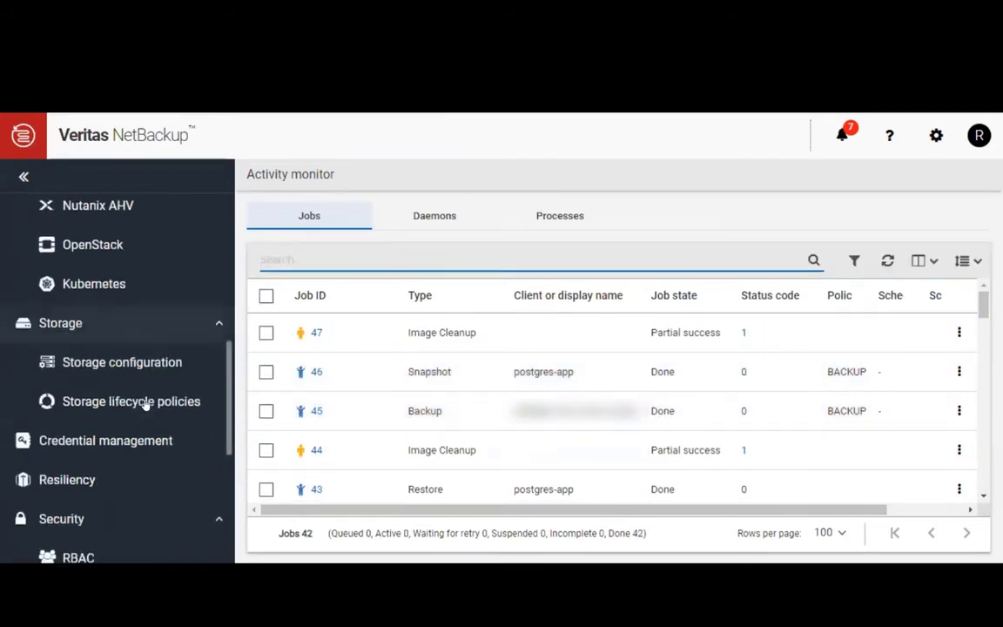
pyautogui.scroll(-5, 145, 405)
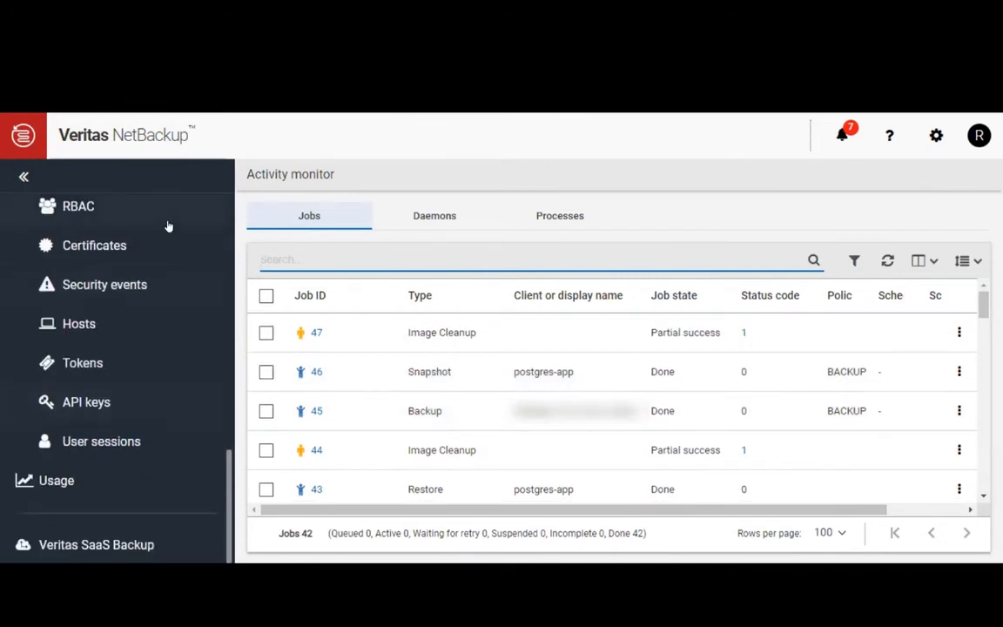
pyautogui.scroll(5, 168, 225)
pyautogui.scroll(2, 156, 282)
pyautogui.click(156, 282)
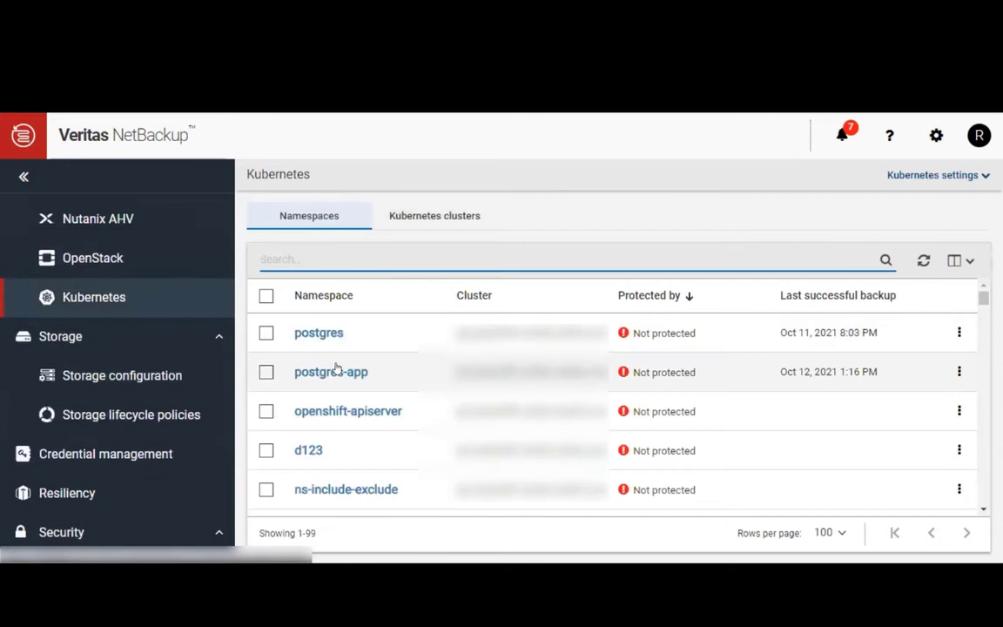
pyautogui.click(336, 369)
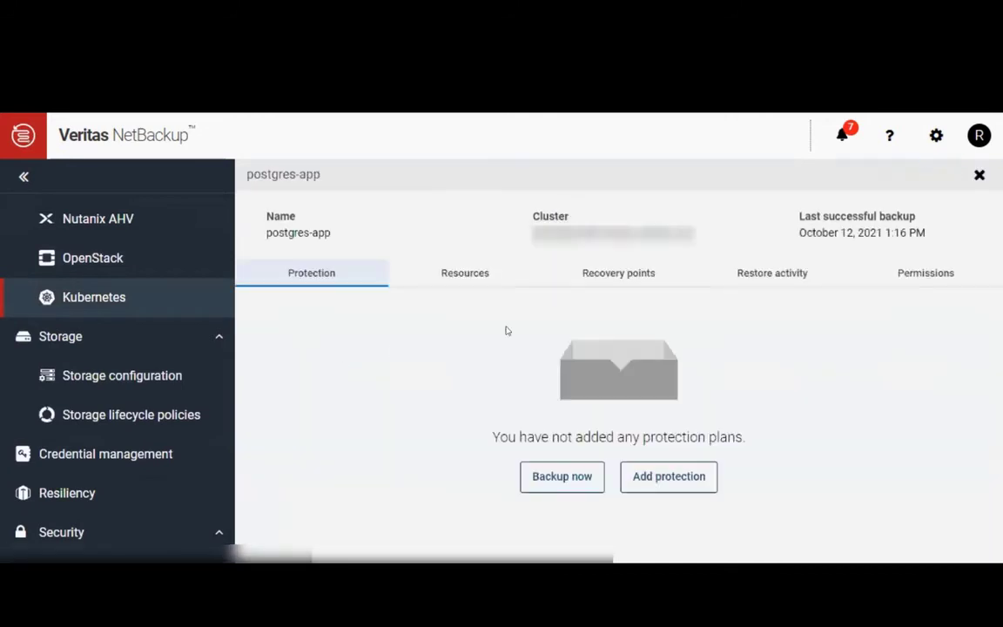
pyautogui.click(618, 273)
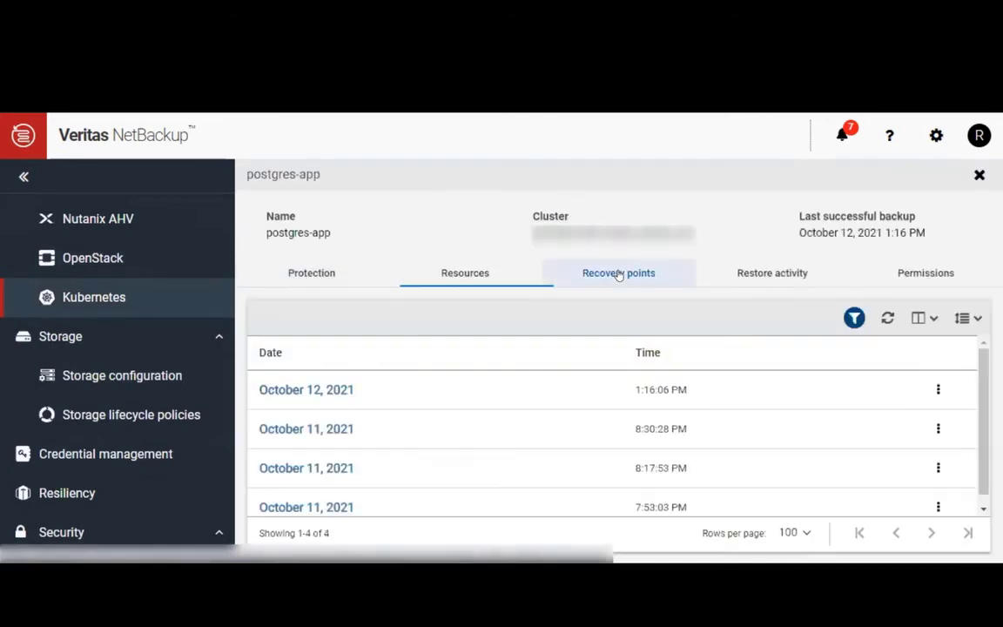
# Start a namespace restore from the October 12, 2021 1:16:06 PM recovery point and keep the prefilled target cluster.
pyautogui.click(517, 390)
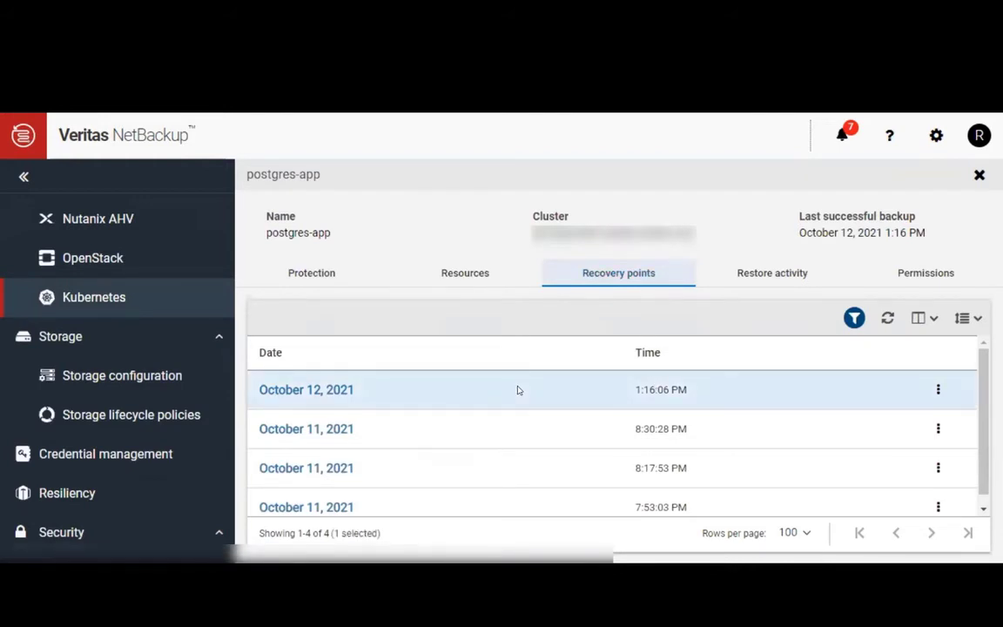
pyautogui.click(938, 389)
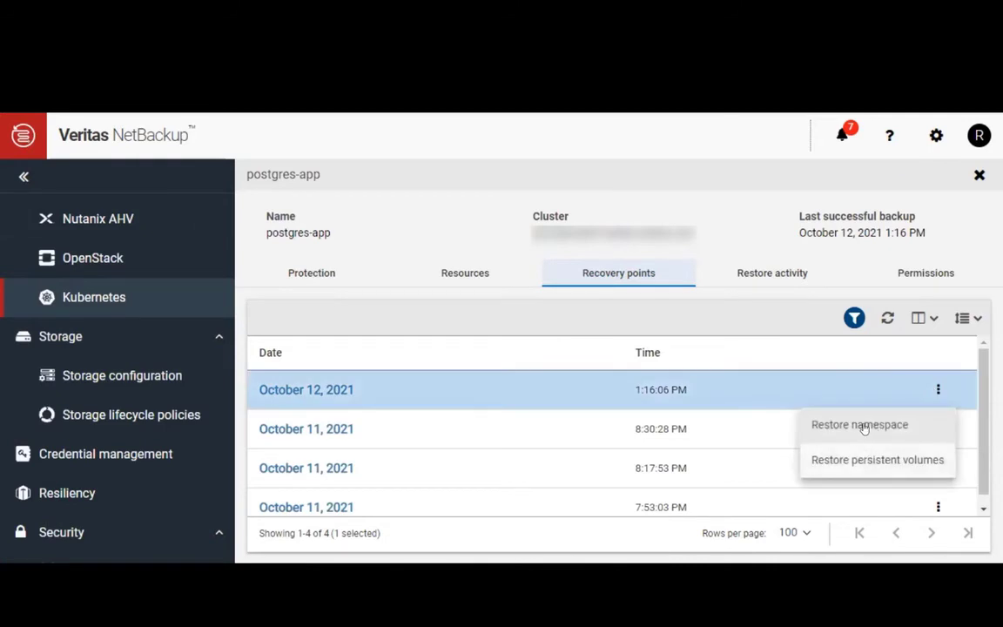
pyautogui.click(859, 425)
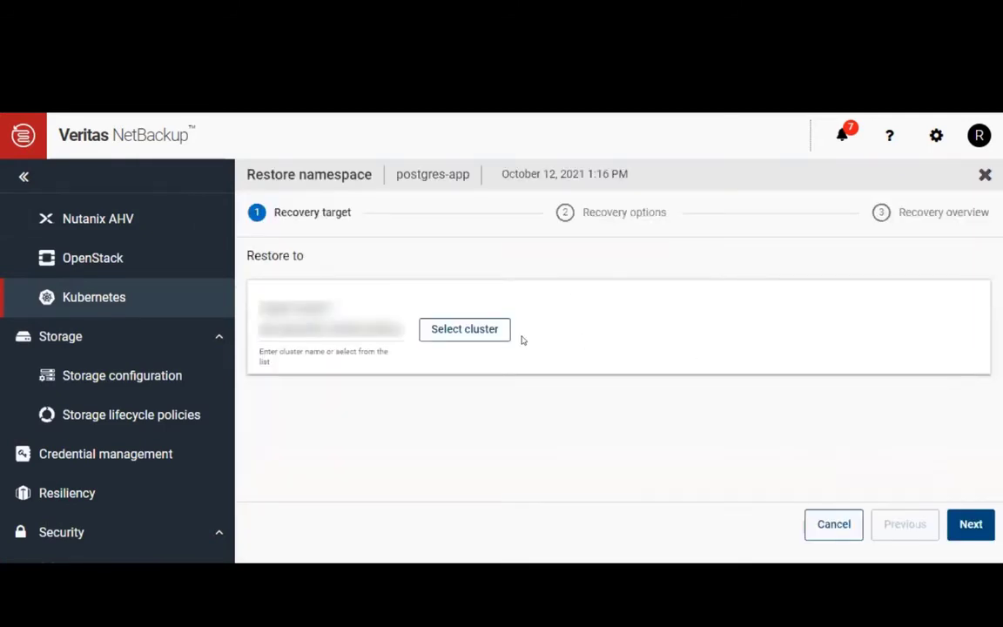
pyautogui.click(458, 331)
pyautogui.click(741, 493)
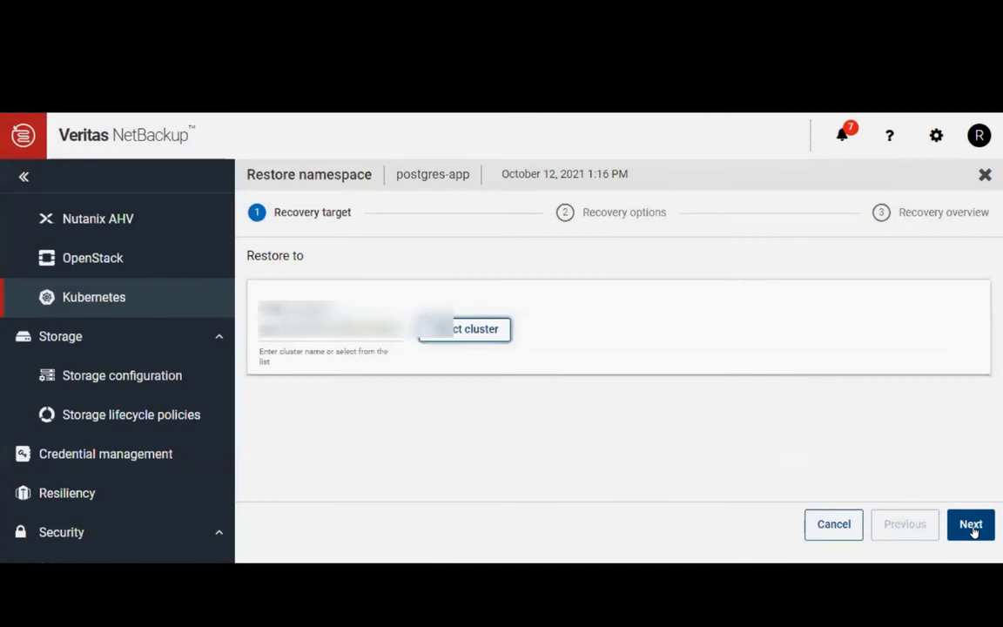
pyautogui.click(970, 526)
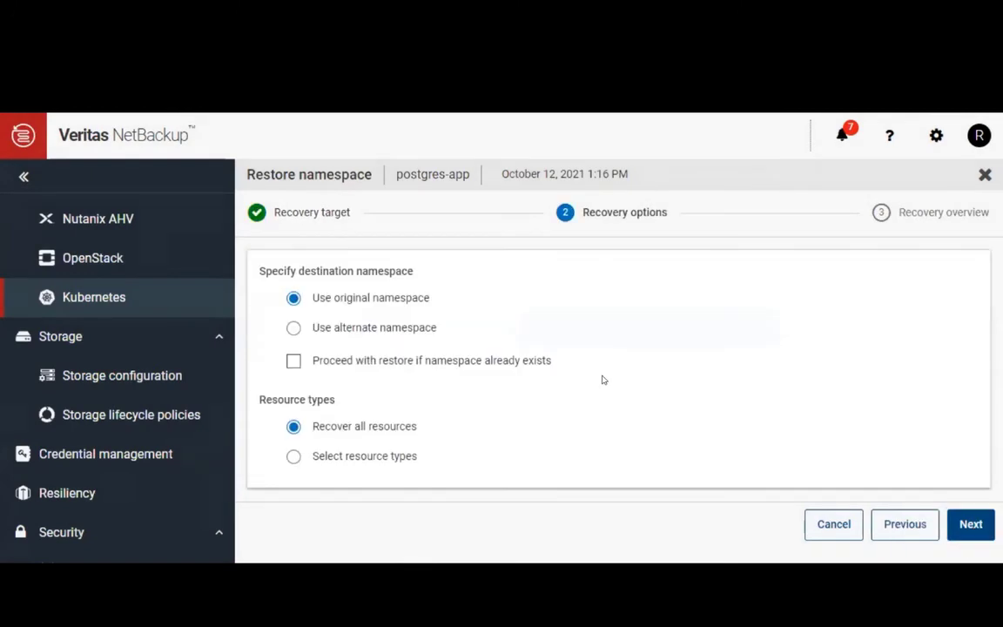
# Set the restore destination to an alternate namespace named restored-app.
pyautogui.click(411, 330)
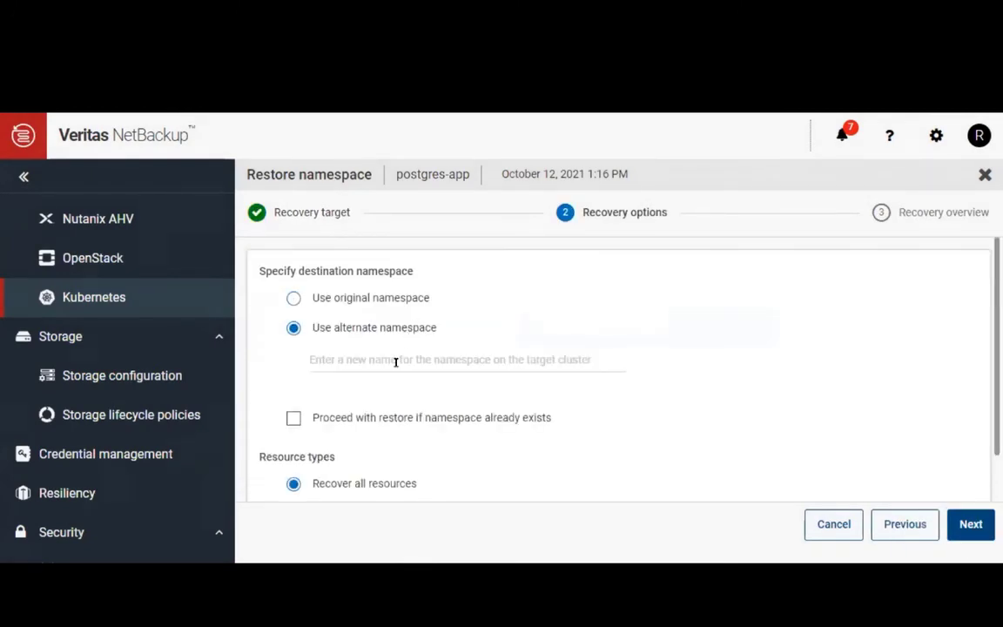
pyautogui.click(395, 362)
pyautogui.write('resto')
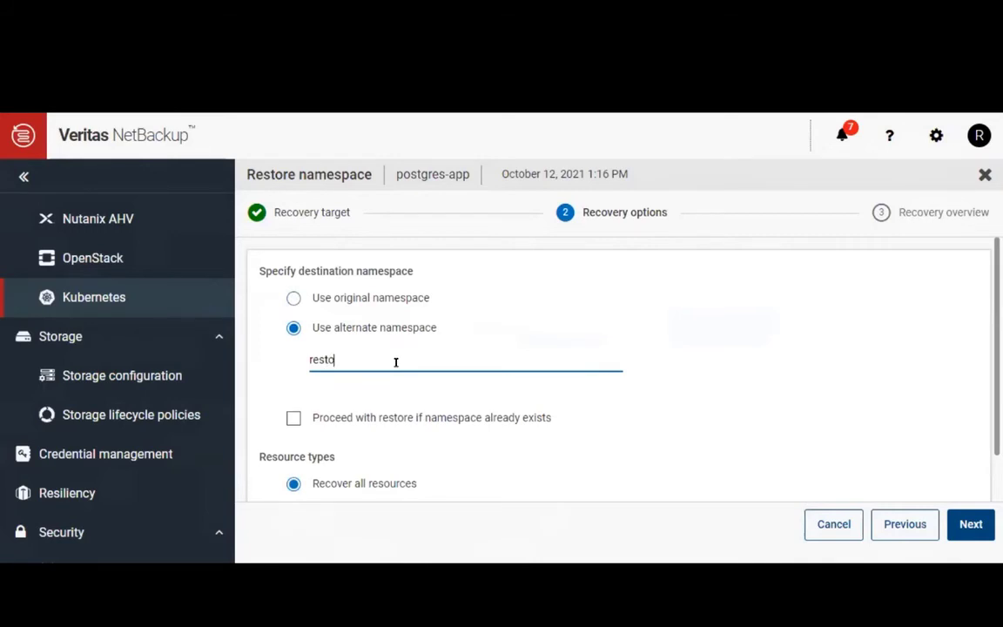
pyautogui.write('red-app')
pyautogui.scroll(-2, 556, 403)
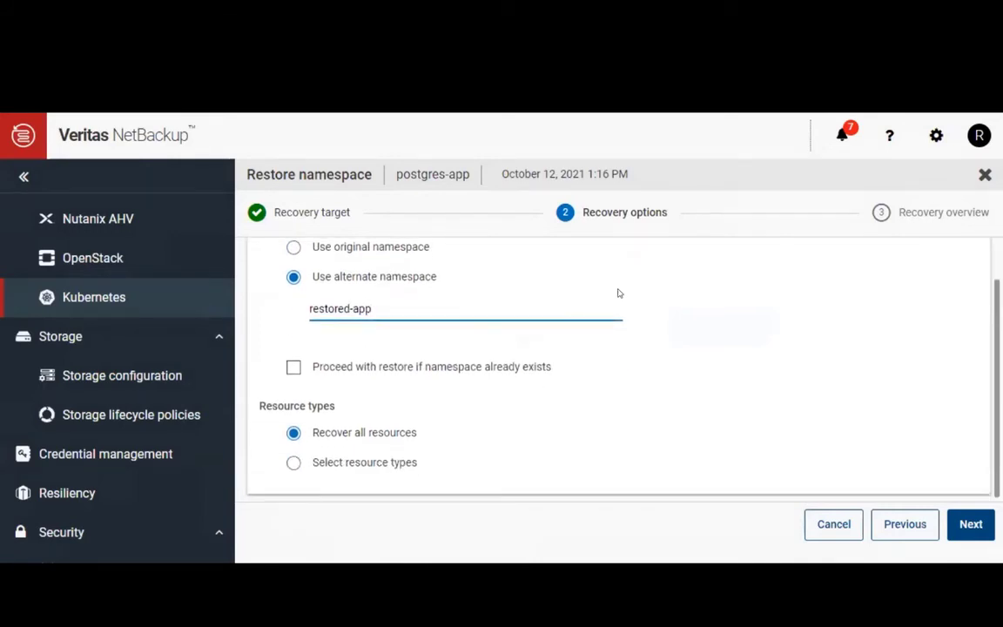
pyautogui.scroll(-1, 384, 315)
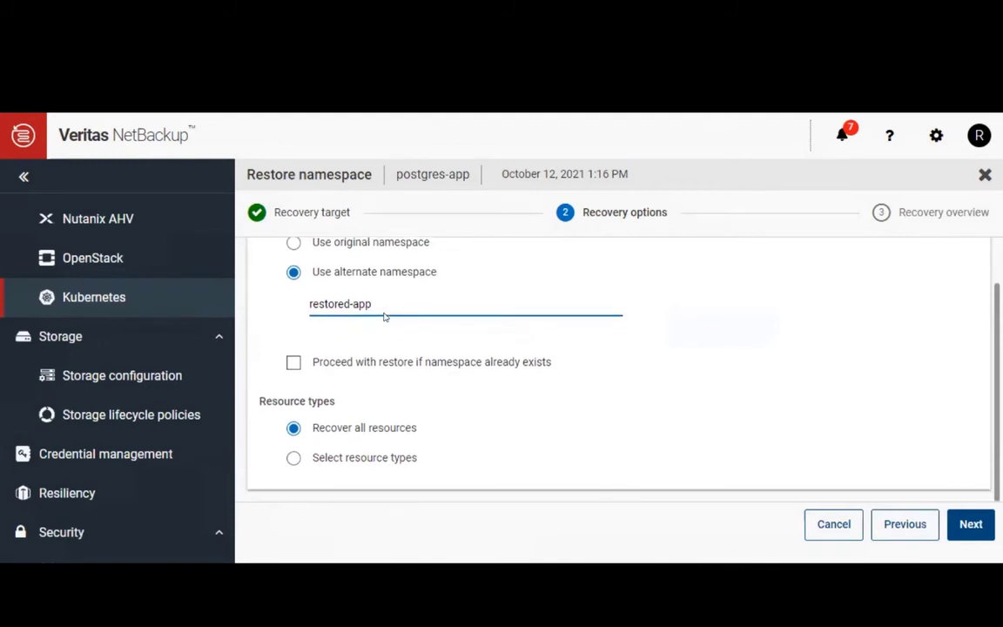
# Restrict the restore to selected resource types: include all except the authorization.openshift.io and rbac.authorization.k8s.io RoleBinding types.
pyautogui.click(293, 457)
pyautogui.scroll(-3, 329, 378)
pyautogui.click(319, 373)
pyautogui.scroll(-4, 432, 441)
pyautogui.click(313, 348)
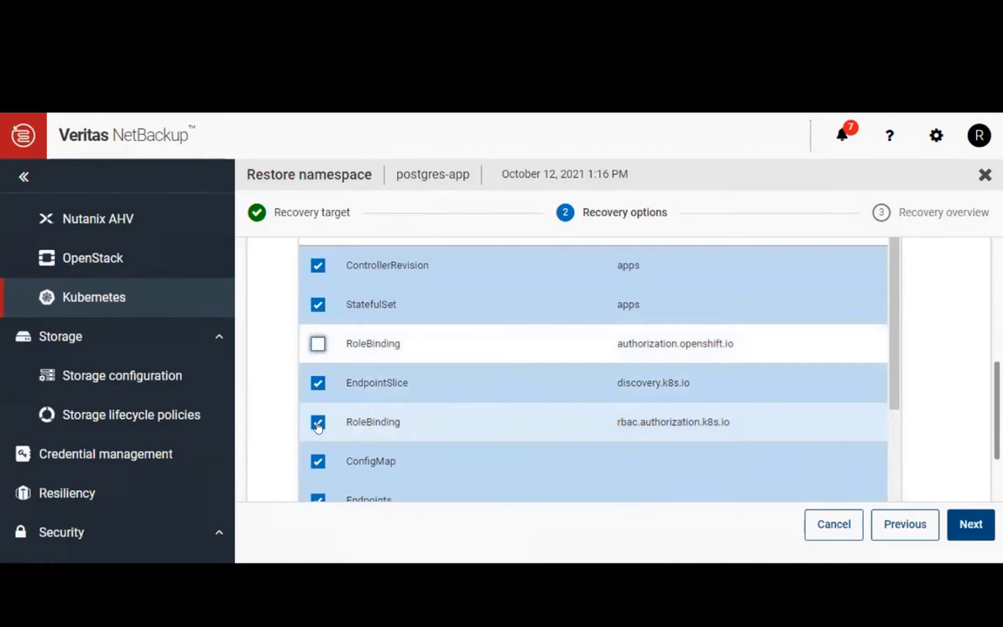
pyautogui.click(317, 420)
pyautogui.scroll(-3, 765, 362)
pyautogui.scroll(-3, 765, 362)
pyautogui.moveTo(892, 410); pyautogui.dragTo(892, 177)
pyautogui.scroll(2, 756, 341)
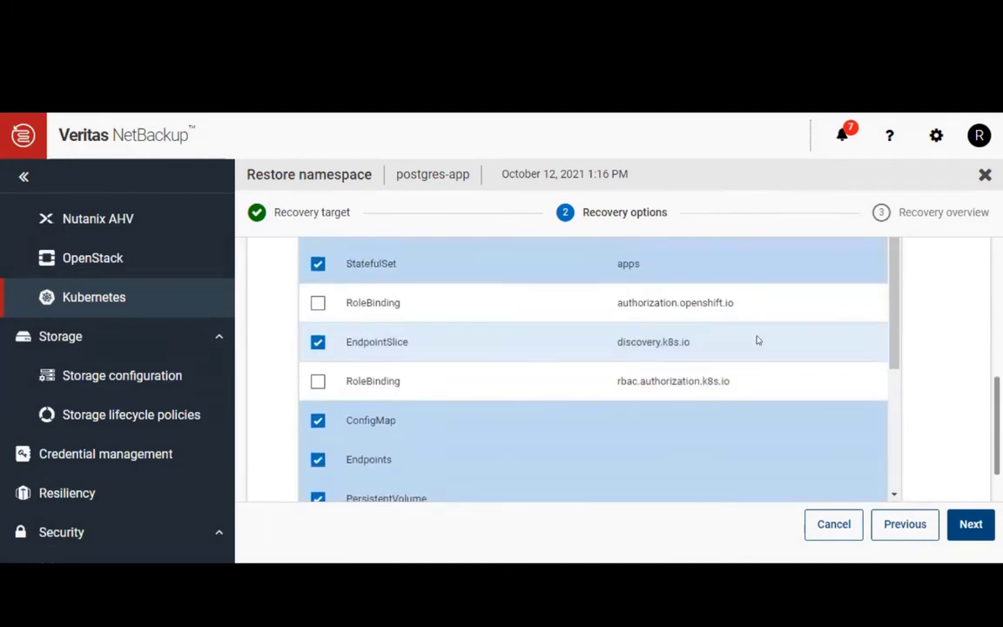
# Submit the namespace recovery and refresh the restore activity list.
pyautogui.click(968, 524)
pyautogui.click(969, 526)
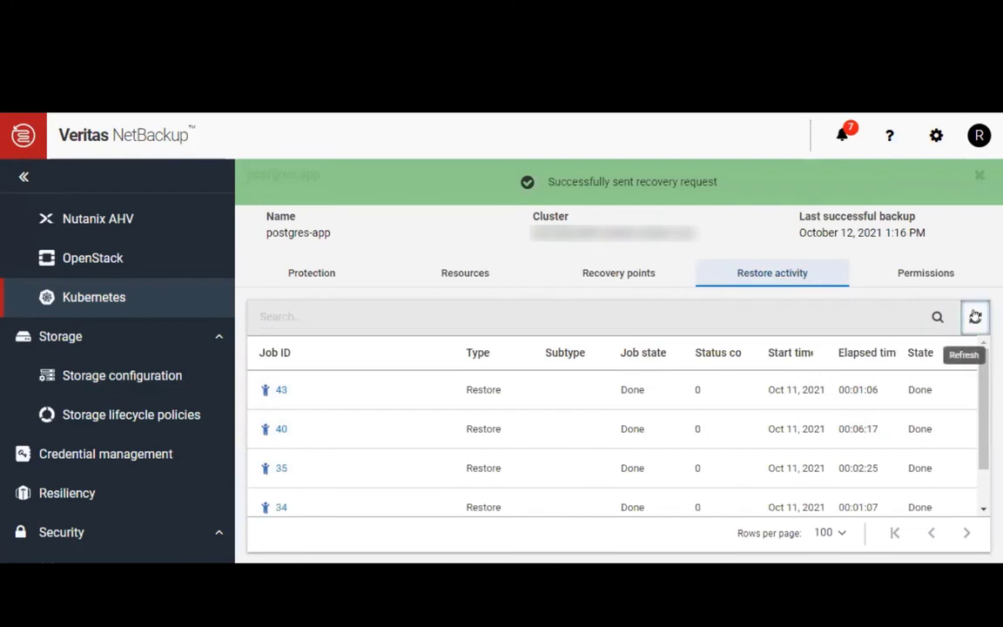
pyautogui.click(975, 317)
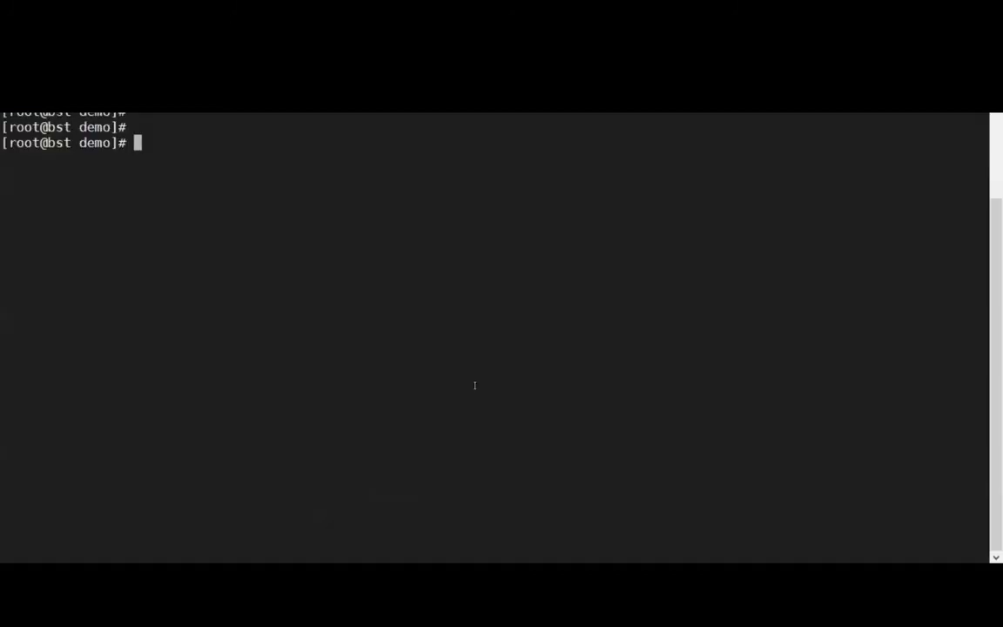
# Switch to the terminal and run oc get ns restored-app to check the restored namespace.
pyautogui.write('oc get ns ')
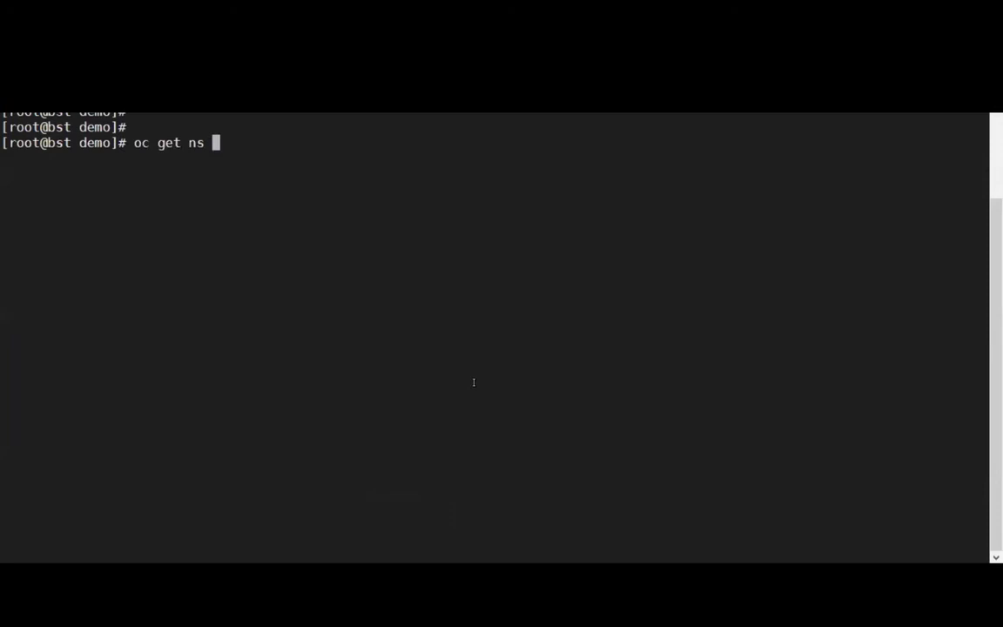
pyautogui.write('restored-app')
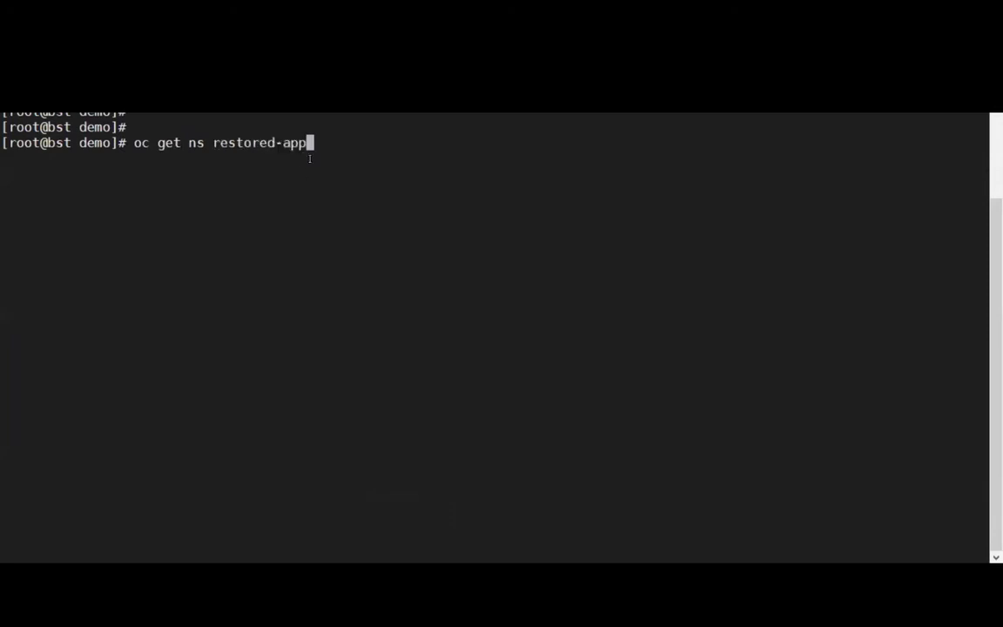
pyautogui.press('Return')
pyautogui.press('Return')
pyautogui.press('Return')
# Run oc get pods -n restored-app to check the pods in the restored namespace.
pyautogui.press('Up')
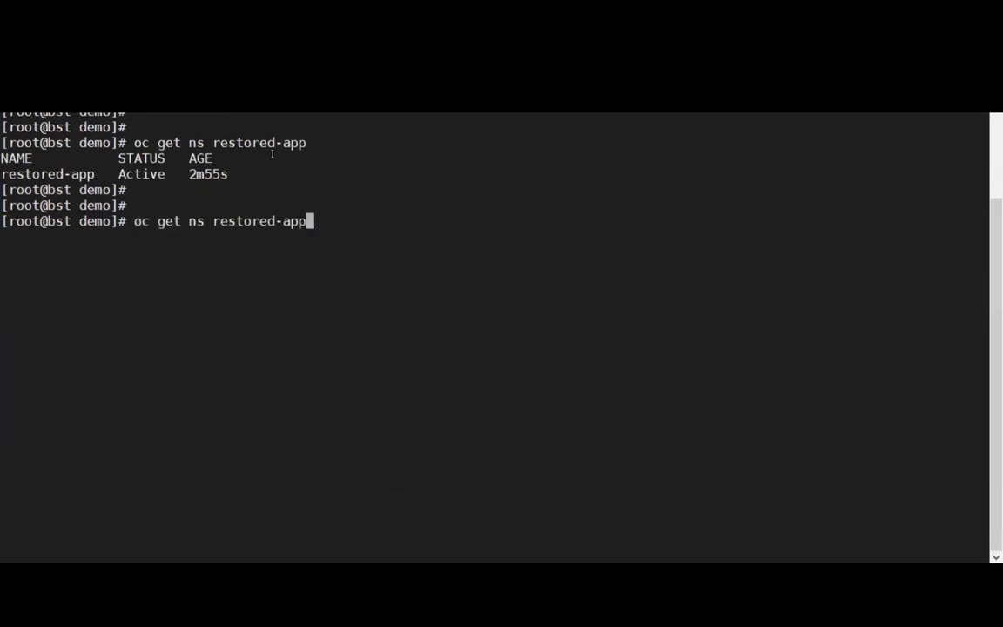
pyautogui.press('Down')
pyautogui.write('oc get pods ')
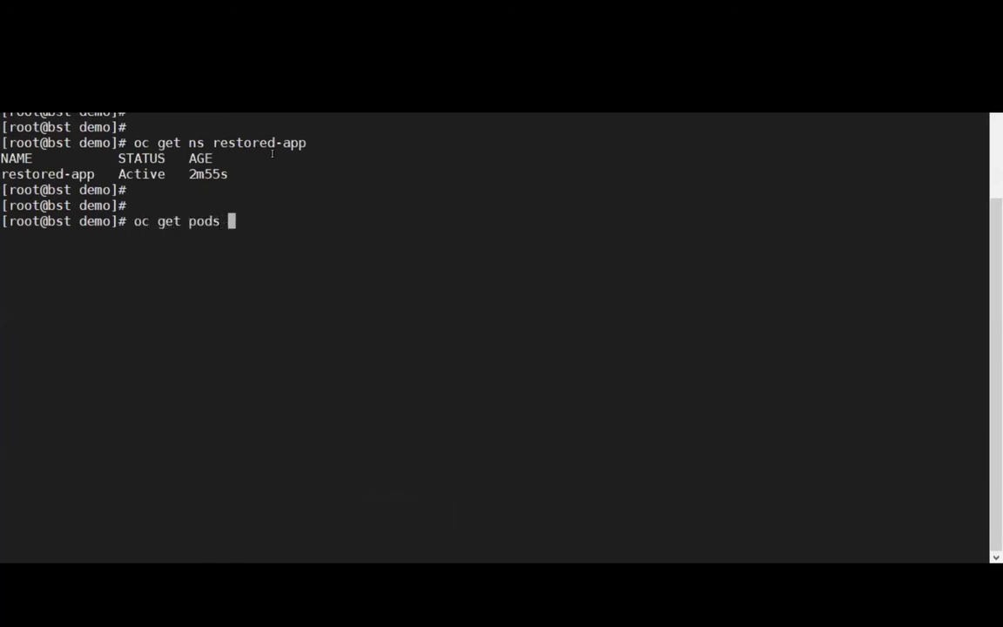
pyautogui.write('-n restored-app')
pyautogui.press('Return')
pyautogui.press('Return')
pyautogui.press('Return')
pyautogui.press('Return')
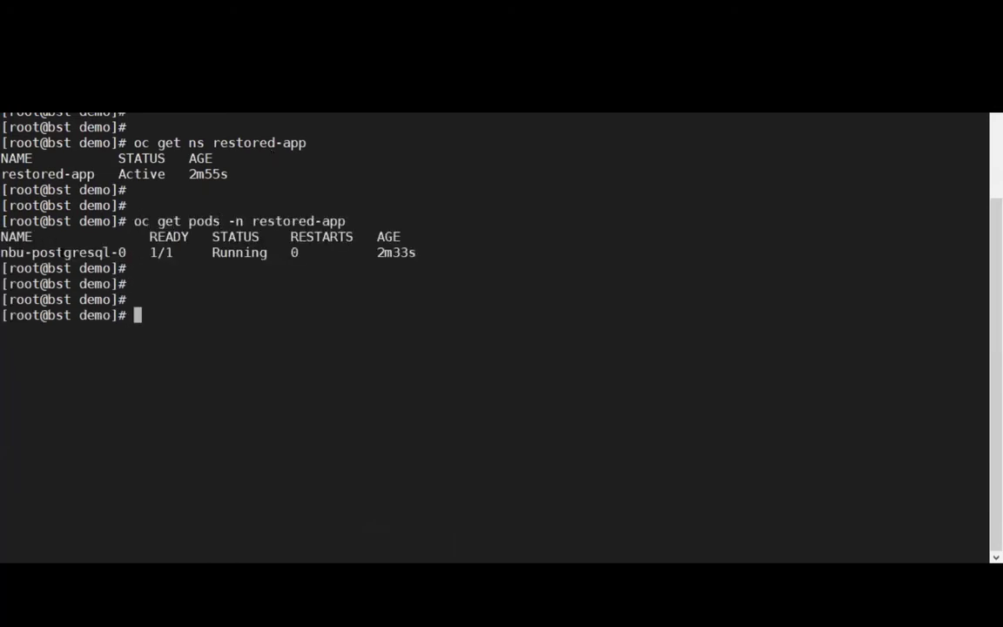
# Recall and run kubectl exec -it pod/nbu-postgresql-0 -n restored-app bash to open a shell in the restored pod.
pyautogui.hotkey('ctrl', 'r')
pyautogui.write('ex')
pyautogui.press('Escape')
pyautogui.press('Home')
pyautogui.press('Delete')
pyautogui.press('Return')
pyautogui.press('Return')
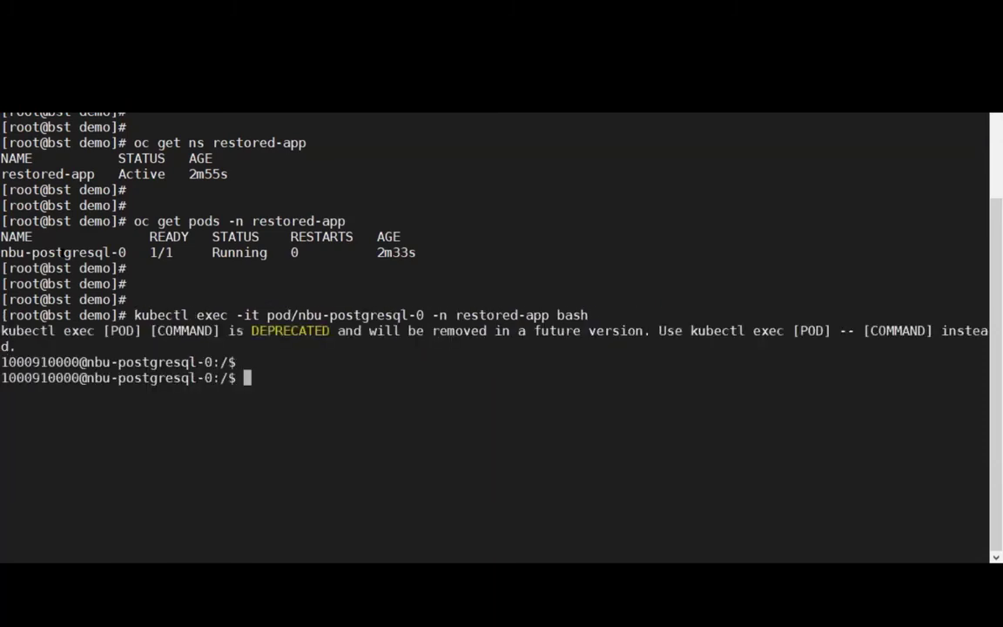
# Start a PostgreSQL session in the restored pod with psql -U postgres.
pyautogui.press('Return')
pyautogui.doubleClick(502, 315)
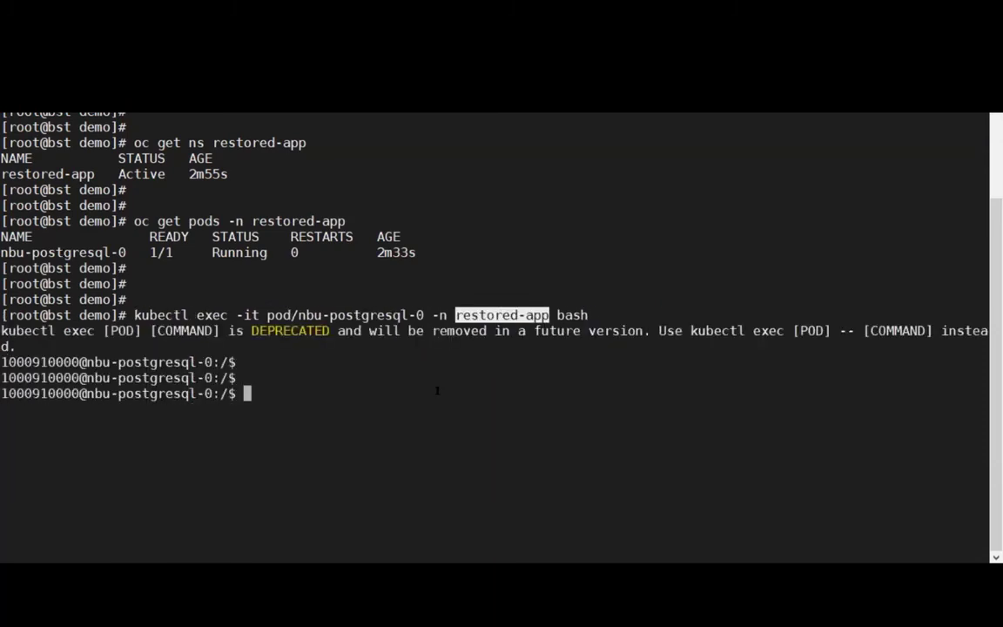
pyautogui.write('psql -U postgres')
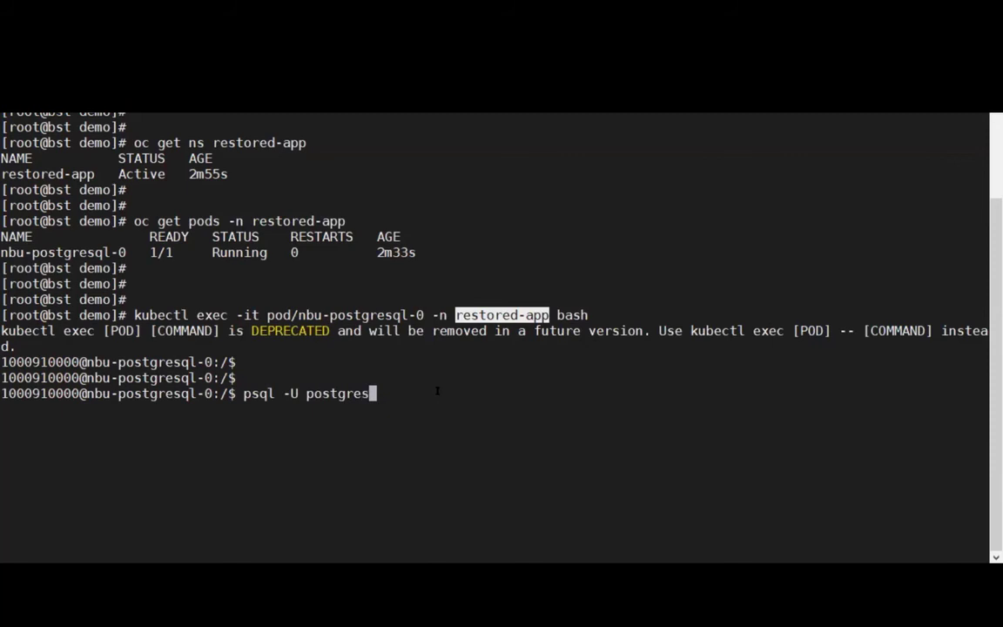
pyautogui.press('Return')
pyautogui.press('Return')
pyautogui.press('Return')
pyautogui.press('Return')
# List the databases in the restored PostgreSQL instance with \l and highlight the postgres database entry.
pyautogui.write('\\l')
pyautogui.press('Return')
pyautogui.moveTo(7, 441); pyautogui.dragTo(218, 440)
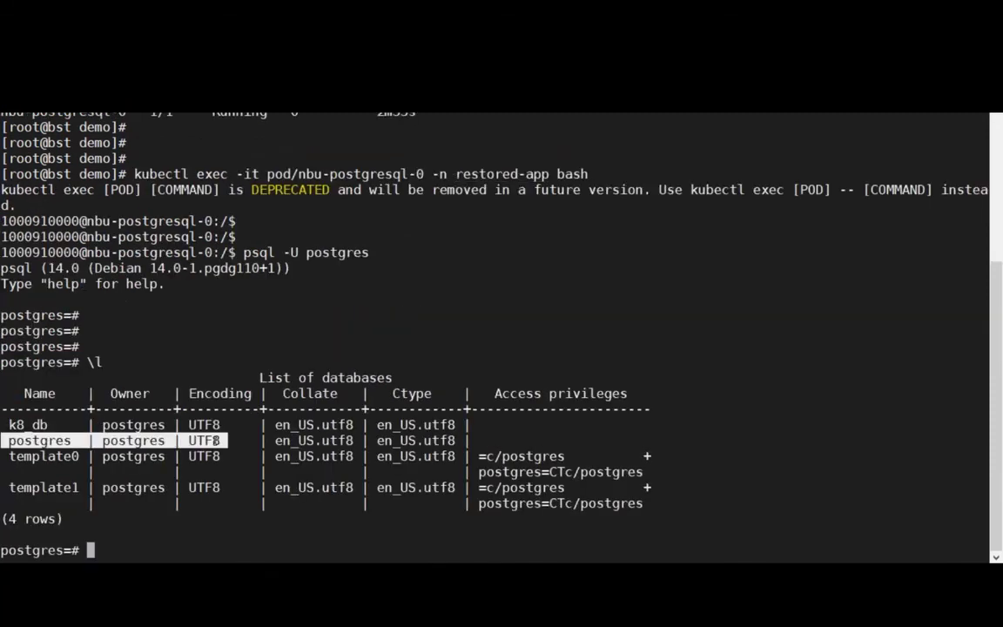
pyautogui.press('Return')
pyautogui.click(219, 530)
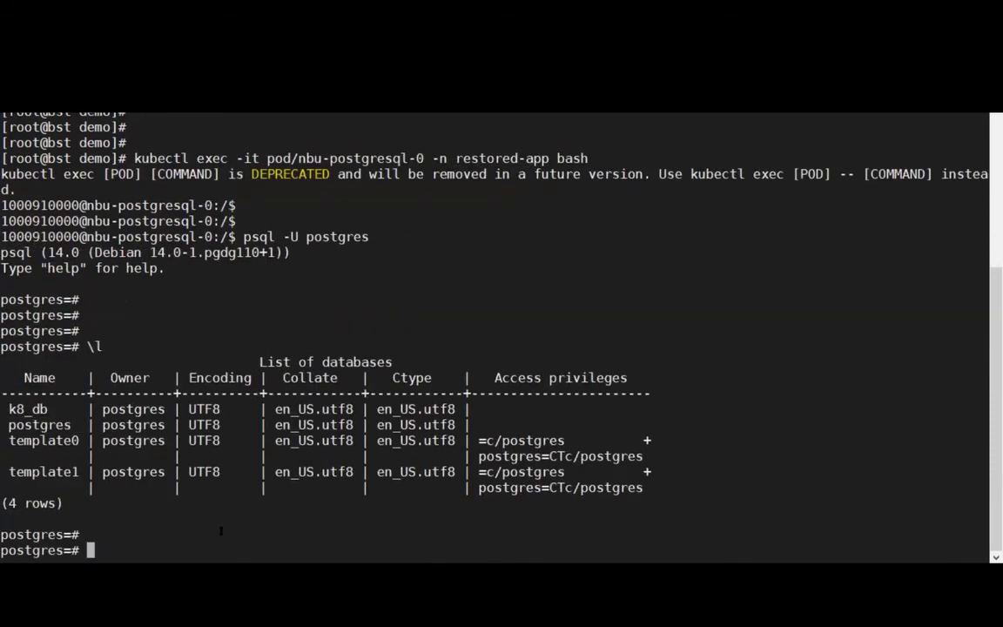
# List the tables of the postgres database with \dt and highlight the testdb table name.
pyautogui.write('\\dt')
pyautogui.press('Return')
pyautogui.doubleClick(102, 503)
# Count the rows in the testdb table with select count(*) from testdb;, correcting the misspelled select keyword, and highlight the result.
pyautogui.write('selcet cou')
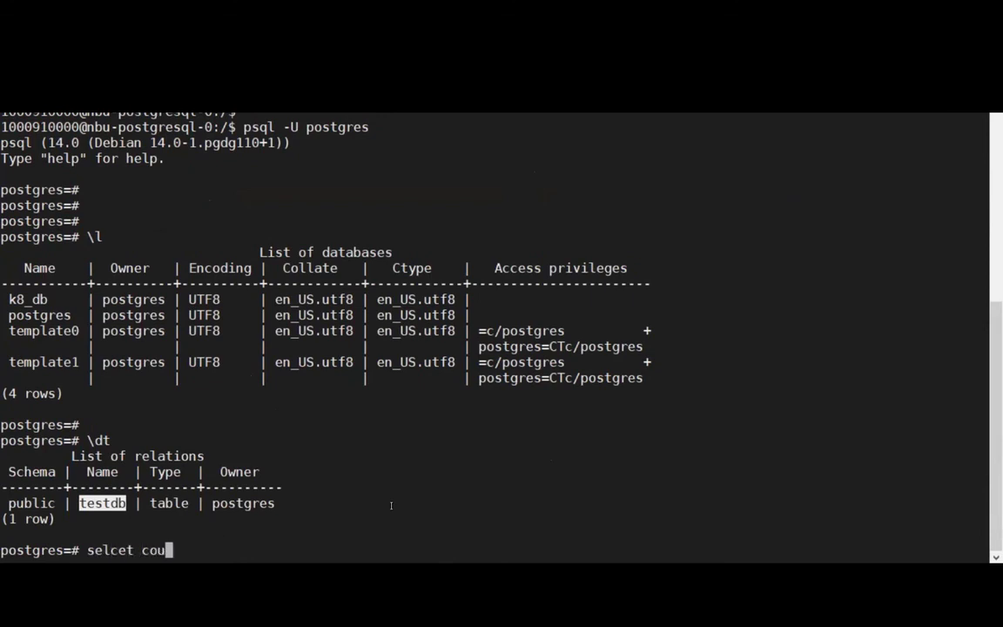
pyautogui.write('nt(*) from testdb;')
pyautogui.press('Return')
pyautogui.press('Up')
pyautogui.press('Home')
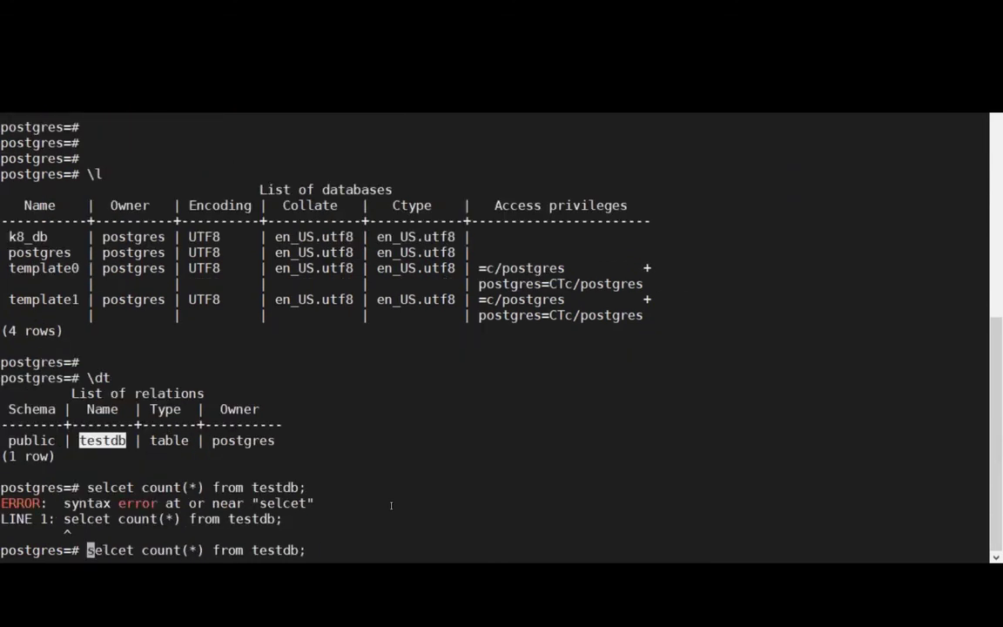
pyautogui.press('Right')
pyautogui.press('Right')
pyautogui.press('Right')
pyautogui.press('Delete')
pyautogui.press('Right')
pyautogui.write('c')
pyautogui.press('Return')
pyautogui.press('Return')
pyautogui.press('Return')
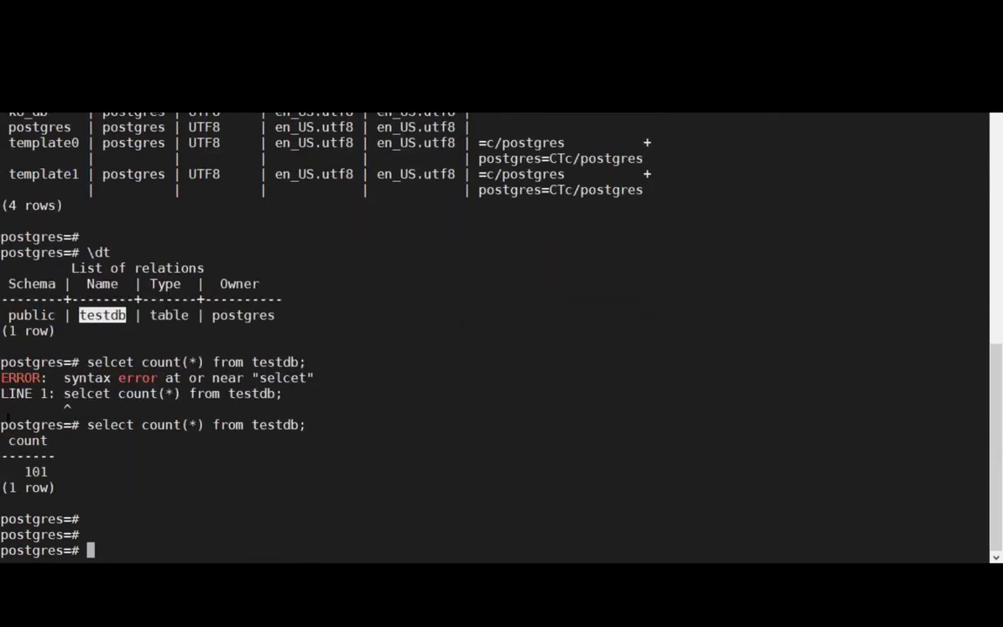
pyautogui.moveTo(102, 423); pyautogui.dragTo(114, 469)
# Recall the testdb row count query and remove count(*) from it.
pyautogui.press('Up')
pyautogui.press('Left')
pyautogui.press('Left')
pyautogui.press('Left')
pyautogui.press('Left')
pyautogui.press('Left')
pyautogui.press('Left')
pyautogui.press('Left')
pyautogui.press('Left')
pyautogui.press('Left')
pyautogui.press('Left')
pyautogui.press('Left')
pyautogui.press('Left')
pyautogui.press('Left')
pyautogui.press('BackSpace')
pyautogui.press('BackSpace')
pyautogui.press('BackSpace')
pyautogui.press('BackSpace')
pyautogui.press('BackSpace')
pyautogui.press('BackSpace')
pyautogui.press('BackSpace')
pyautogui.press('BackSpace')
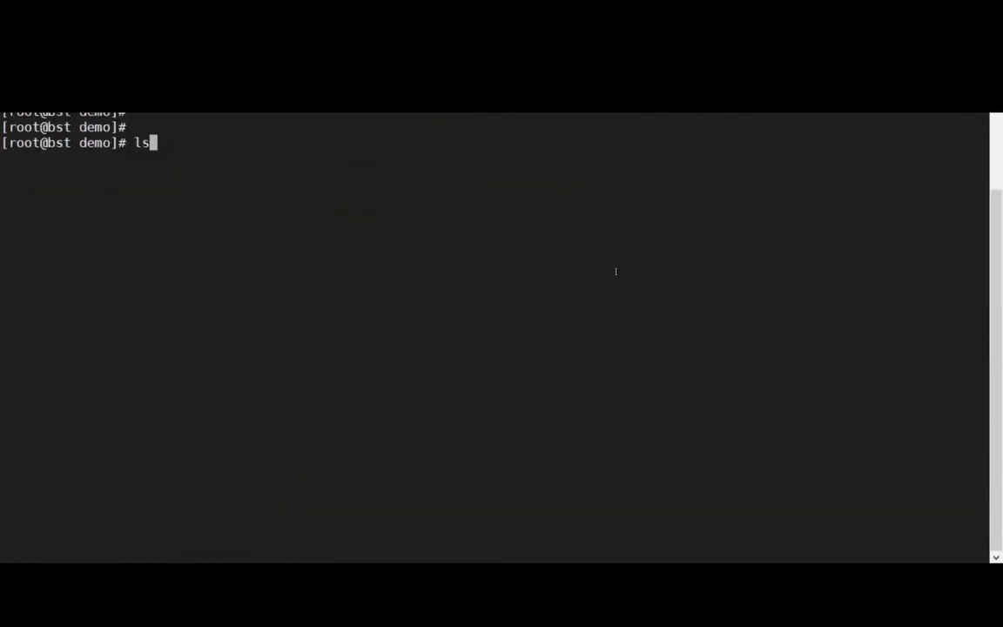
# Run ls in the demo directory and highlight the post-backup-data file name.
pyautogui.press('Return')
pyautogui.press('Return')
pyautogui.press('Return')
pyautogui.doubleClick(52, 157)
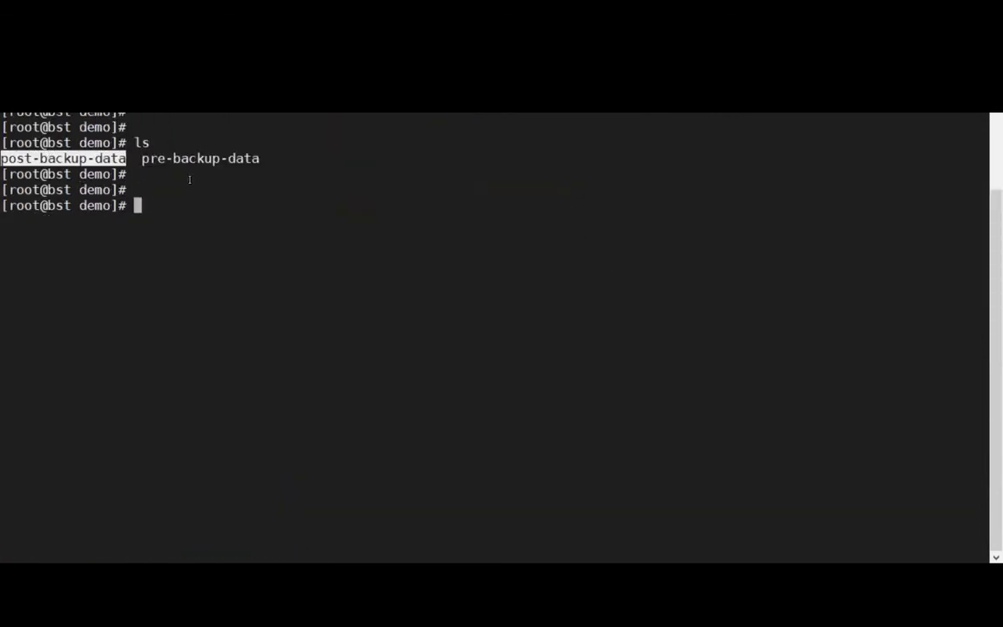
# Compute the checksum of the pre-backup data file with cksum pre-backup-data.
pyautogui.doubleClick(209, 157)
pyautogui.hotkey('ctrl', 'c')
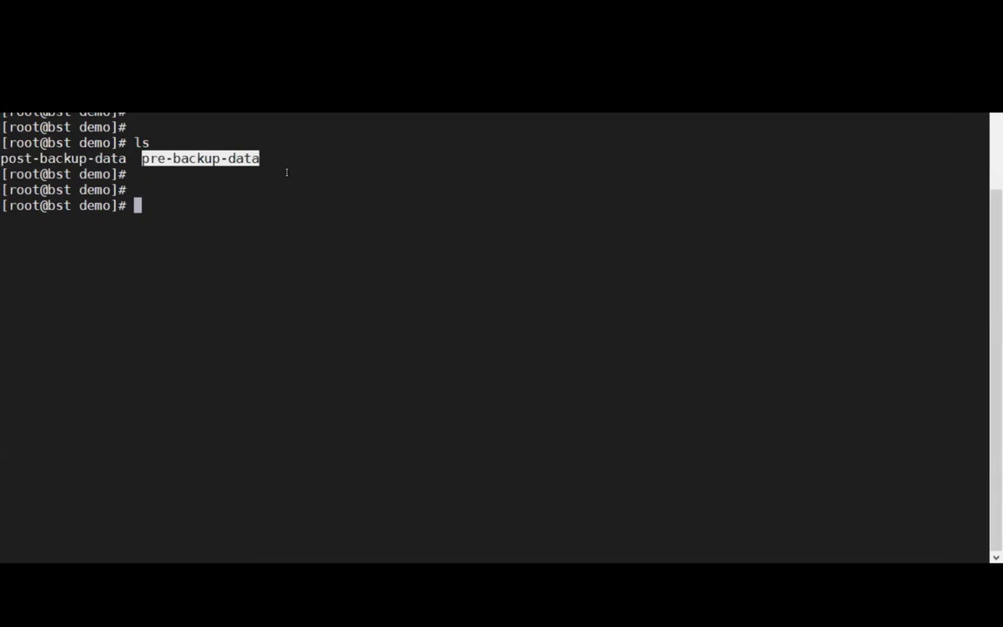
pyautogui.write('cksum')
pyautogui.middleClick(286, 172)
pyautogui.press('Return')
pyautogui.press('Return')
pyautogui.press('Return')
# Compute the checksum of the post-backup data file with cksum post-backup-data.
pyautogui.write('cksum post-backup-data')
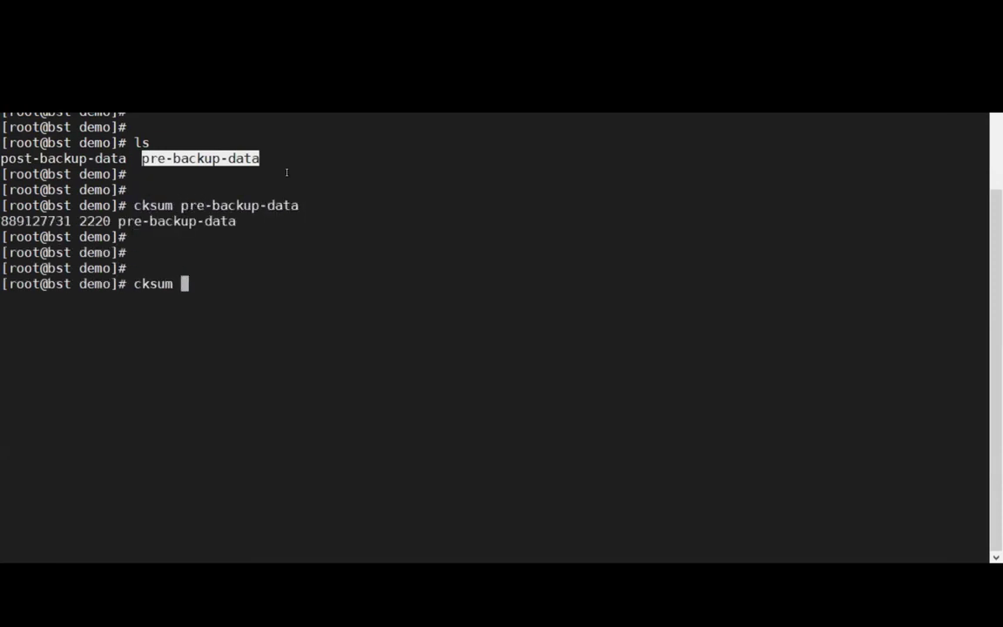
pyautogui.press('Return')
pyautogui.press('Return')
pyautogui.press('Return')
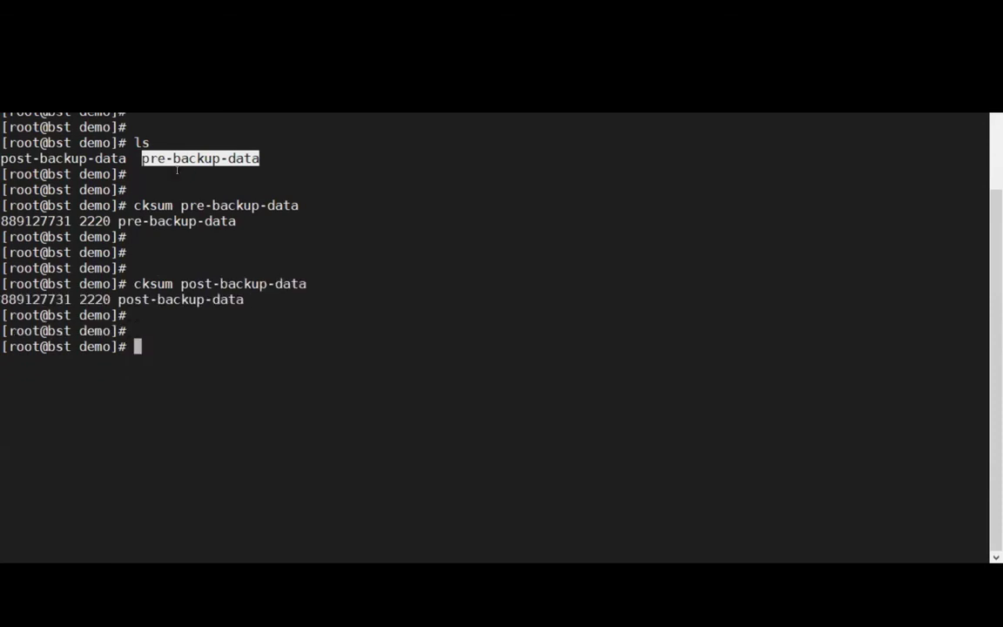